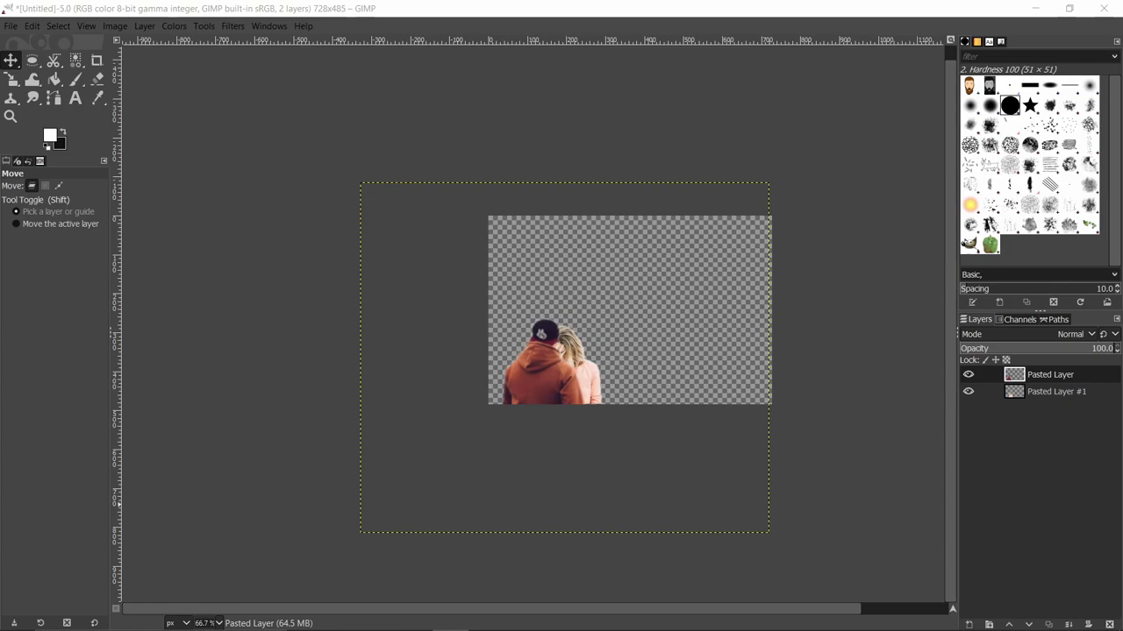
# - Toggle Pasted Layer #1's visibility and switch between the two pasted layers
pyautogui.click(1033, 395)
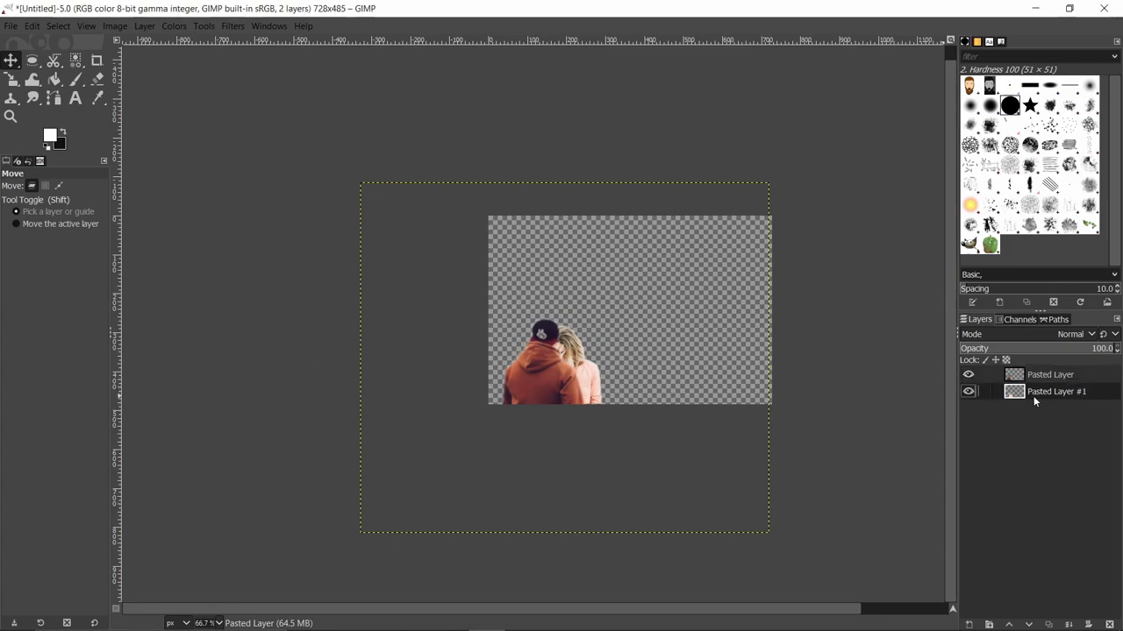
pyautogui.click(968, 391)
pyautogui.click(969, 392)
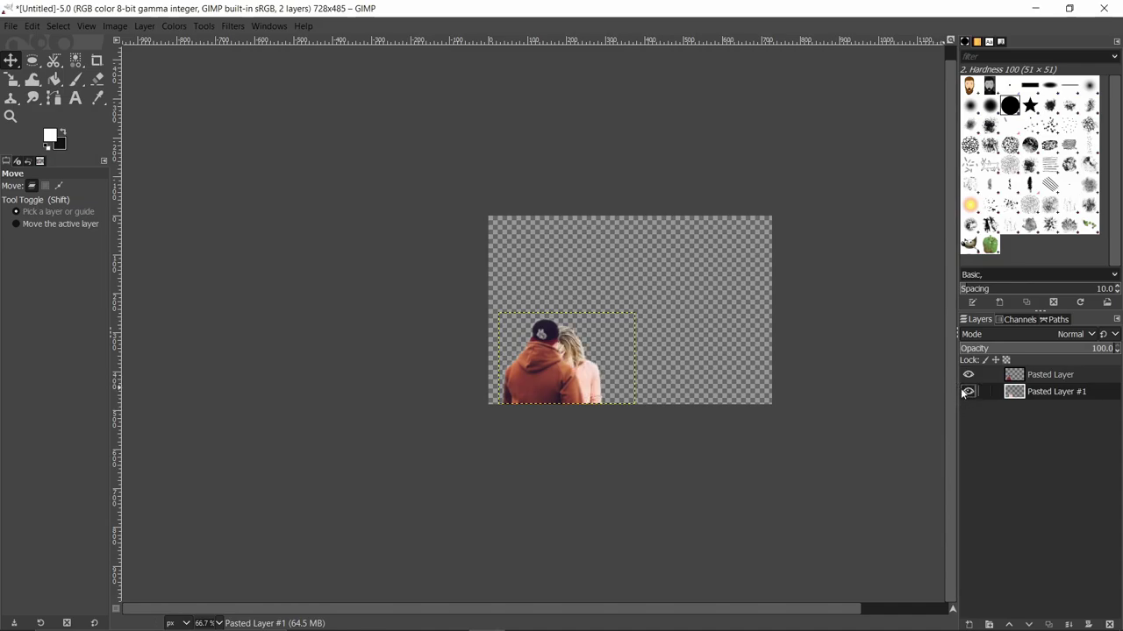
pyautogui.click(1026, 377)
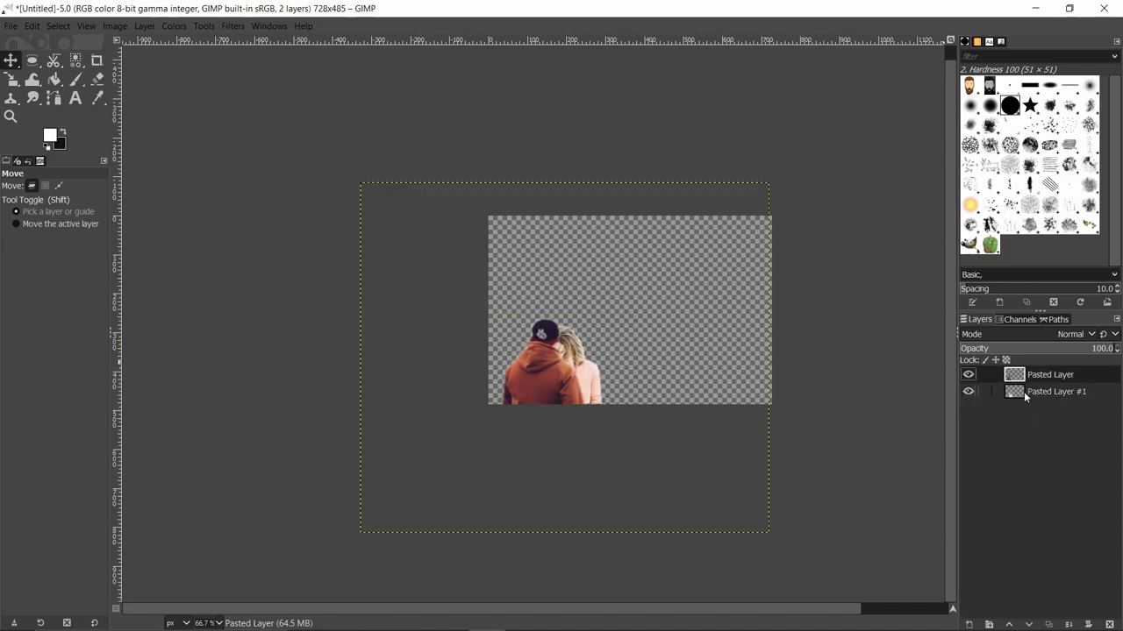
pyautogui.click(1024, 392)
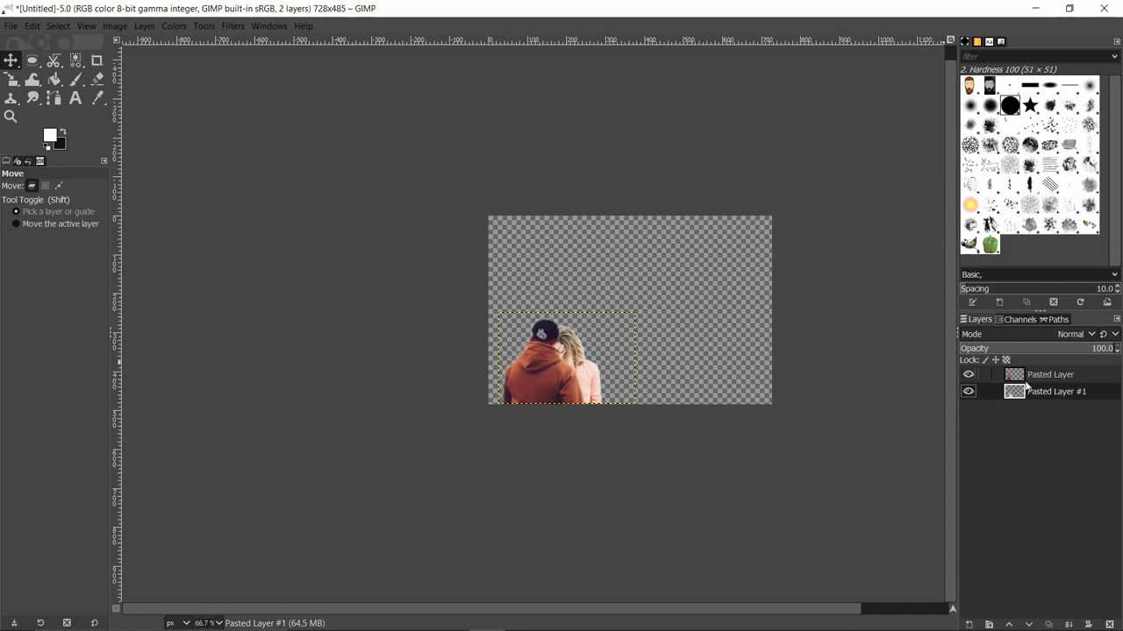
pyautogui.click(1026, 378)
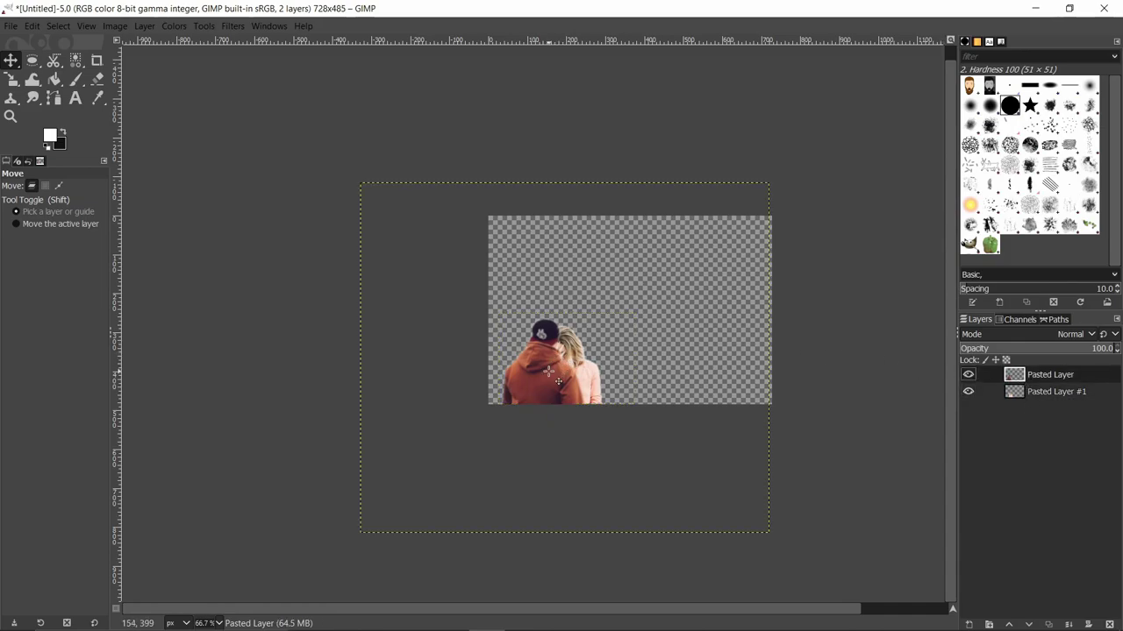
# - Shift Pasted Layer upward and try stacking Pasted Layer #1 above it
pyautogui.moveTo(556, 396); pyautogui.dragTo(562, 350)
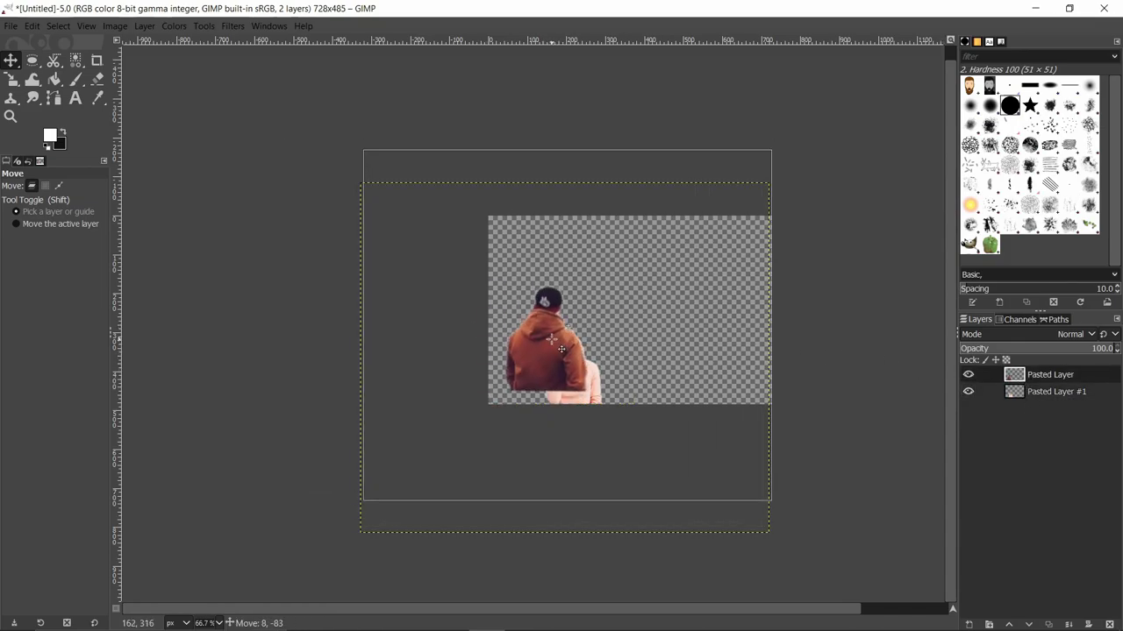
pyautogui.click(1020, 391)
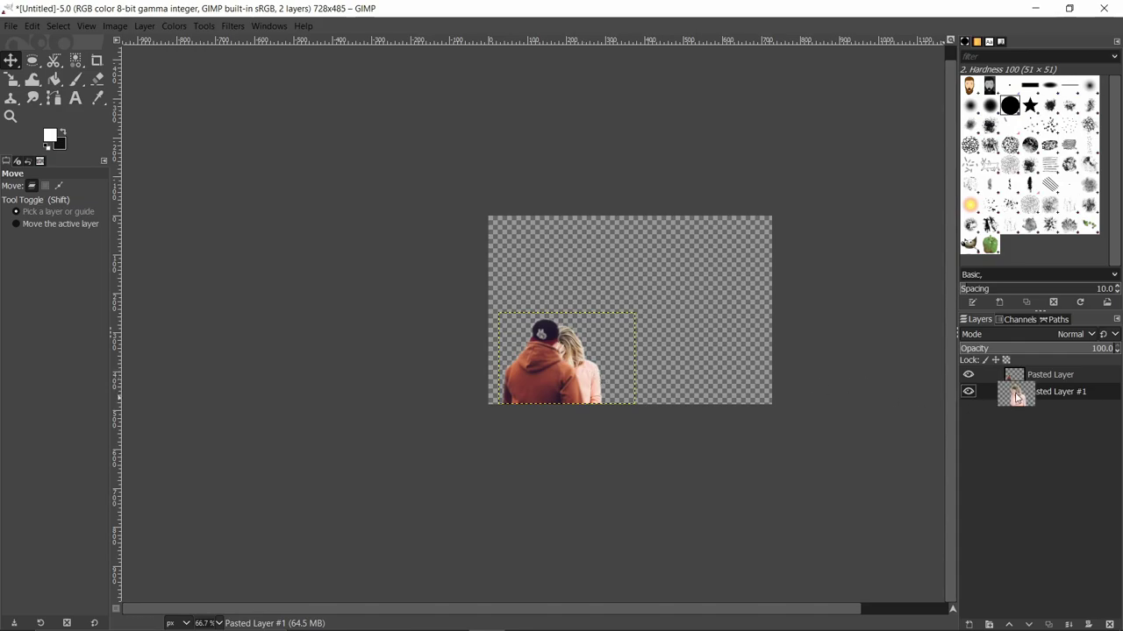
pyautogui.moveTo(1016, 396); pyautogui.dragTo(1014, 375)
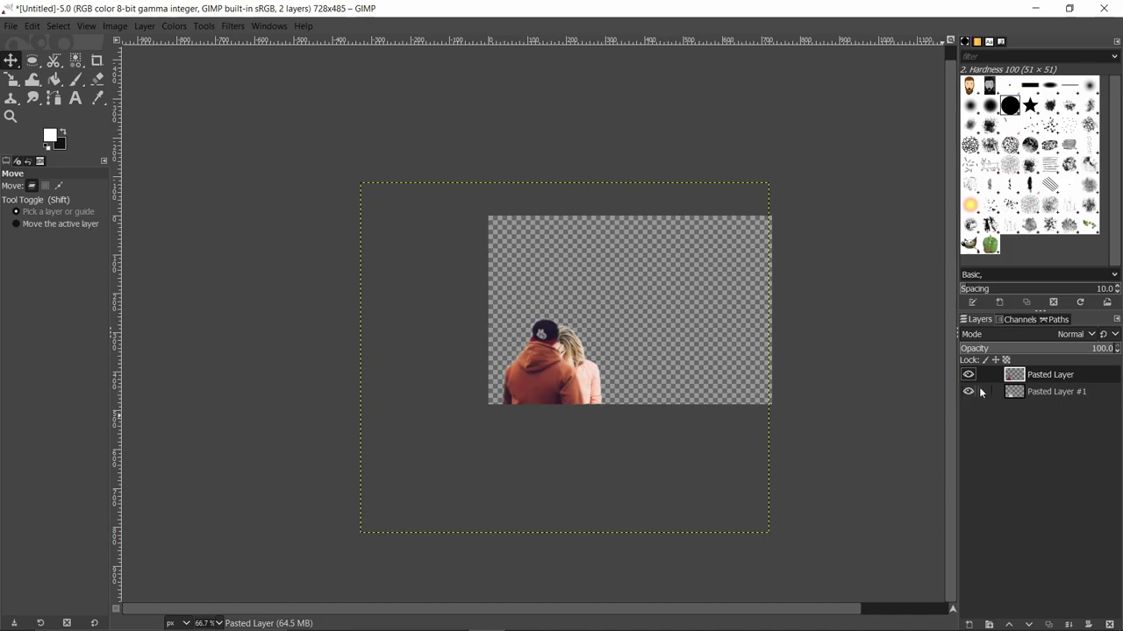
pyautogui.click(1015, 393)
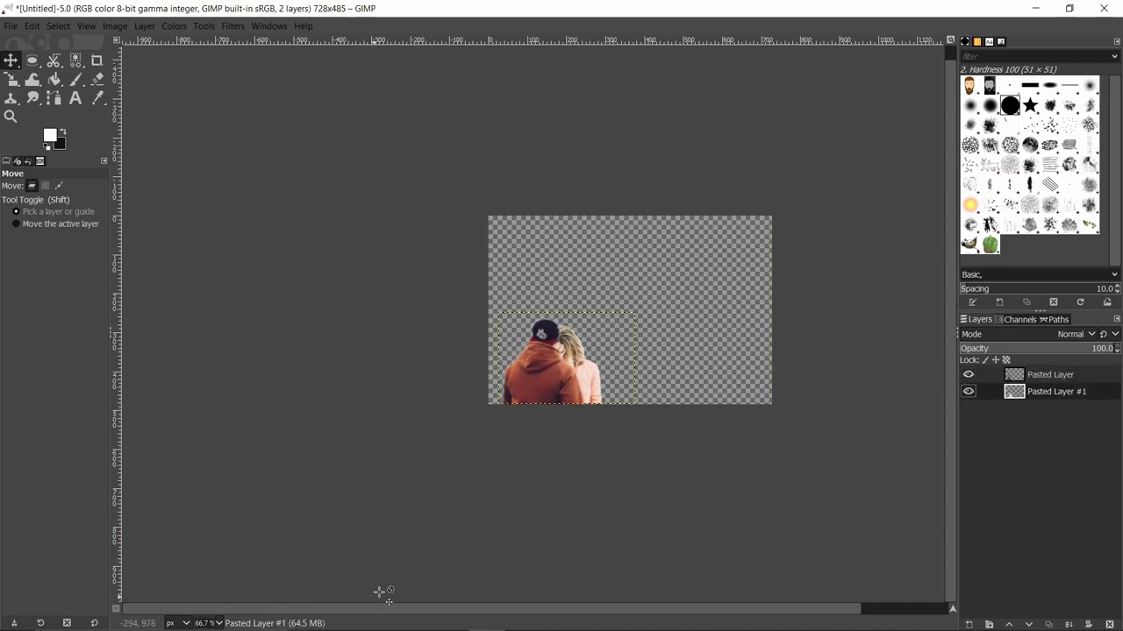
# - Run a Google Images search for 'cafe' in the browser
pyautogui.click(414, 617)
pyautogui.scroll(5, 369, 287)
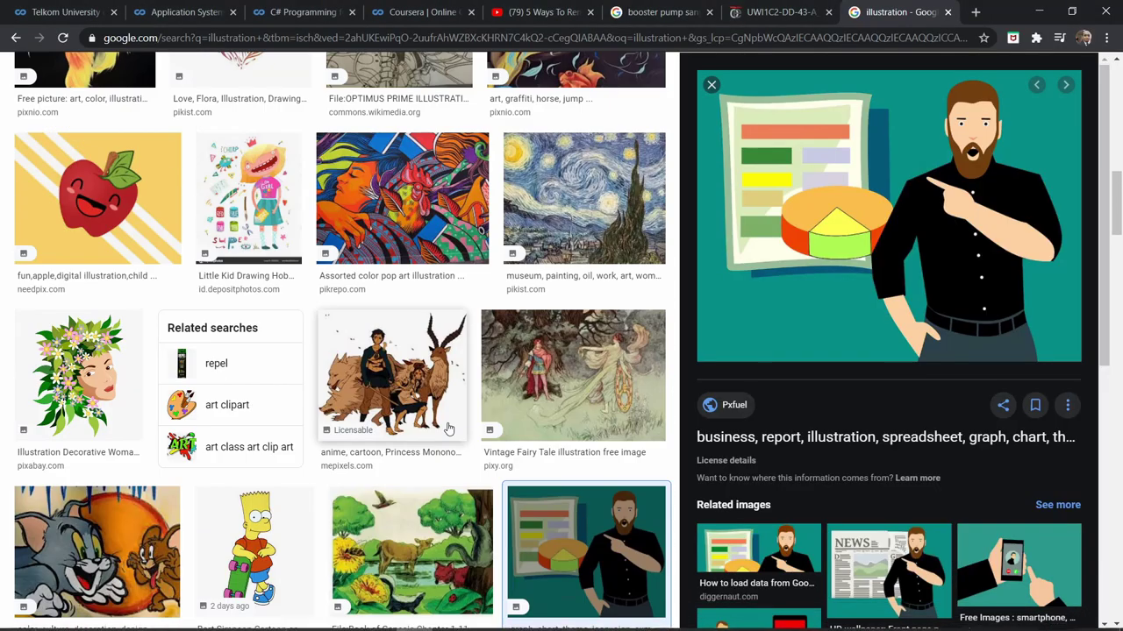
pyautogui.scroll(5, 369, 286)
pyautogui.scroll(5, 368, 287)
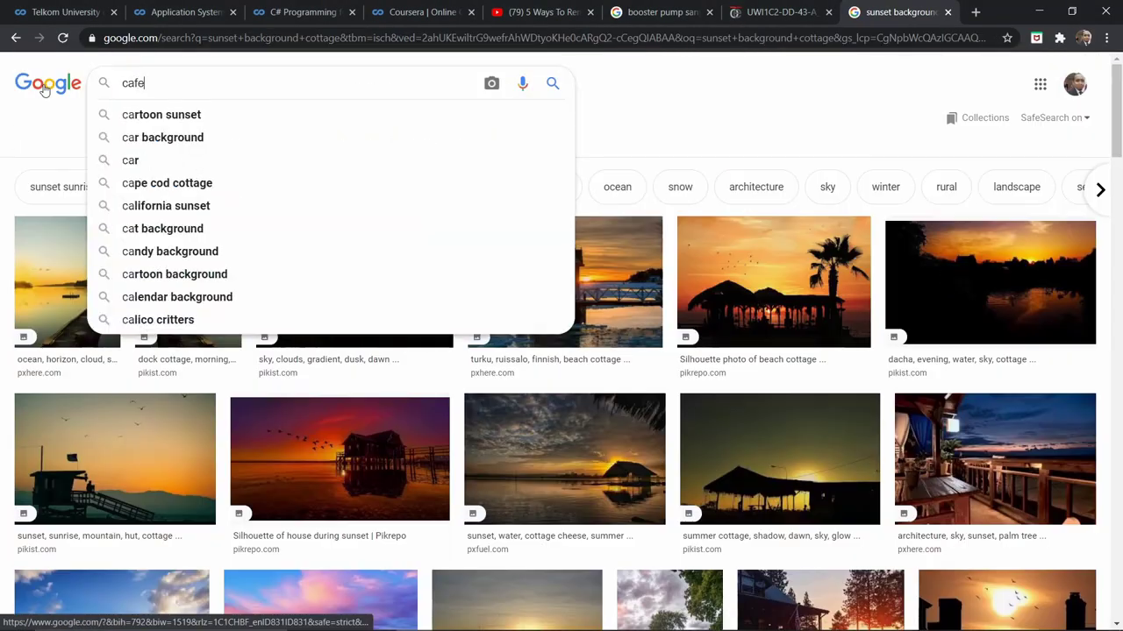
pyautogui.write('fe')
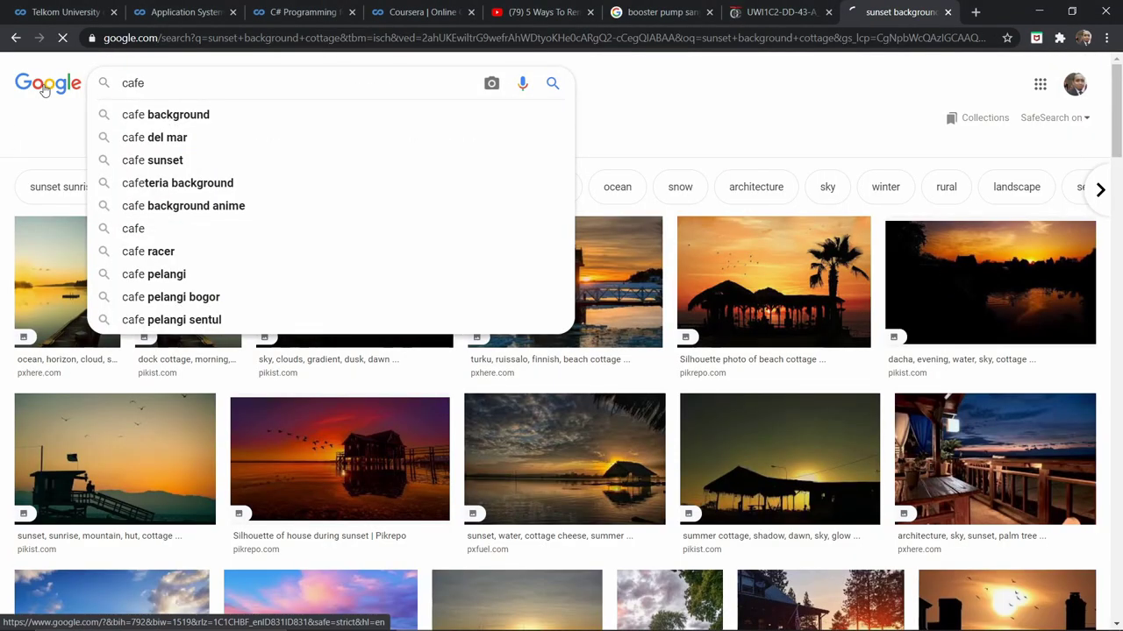
pyautogui.press('Return')
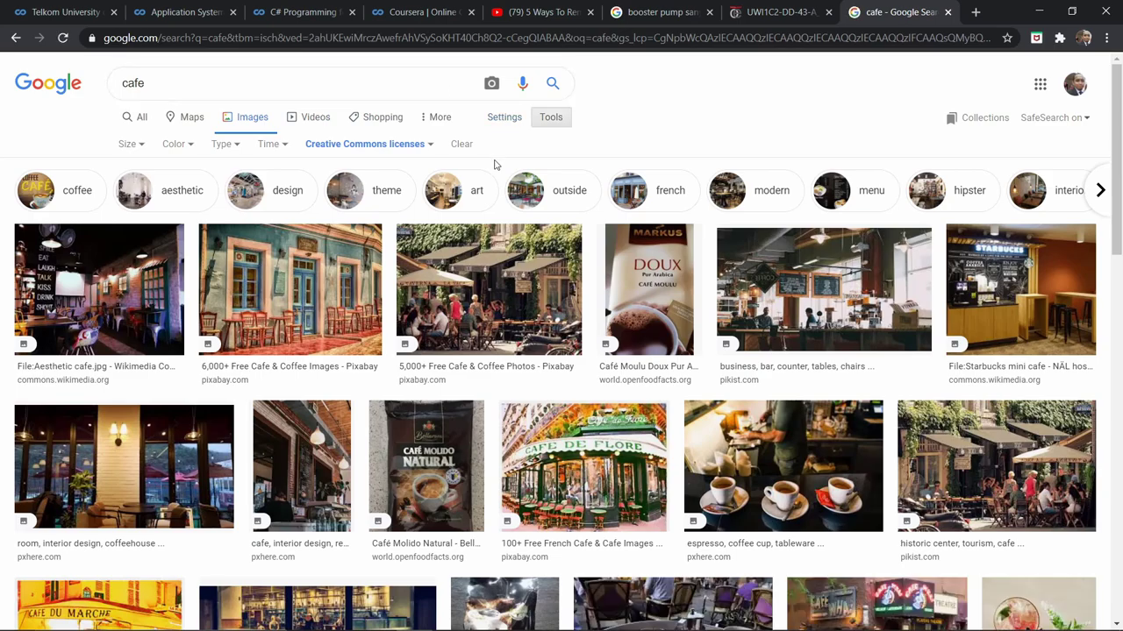
# - Copy the Cafe Sperl interior photo from the results and return to GIMP
pyautogui.scroll(-7, 836, 349)
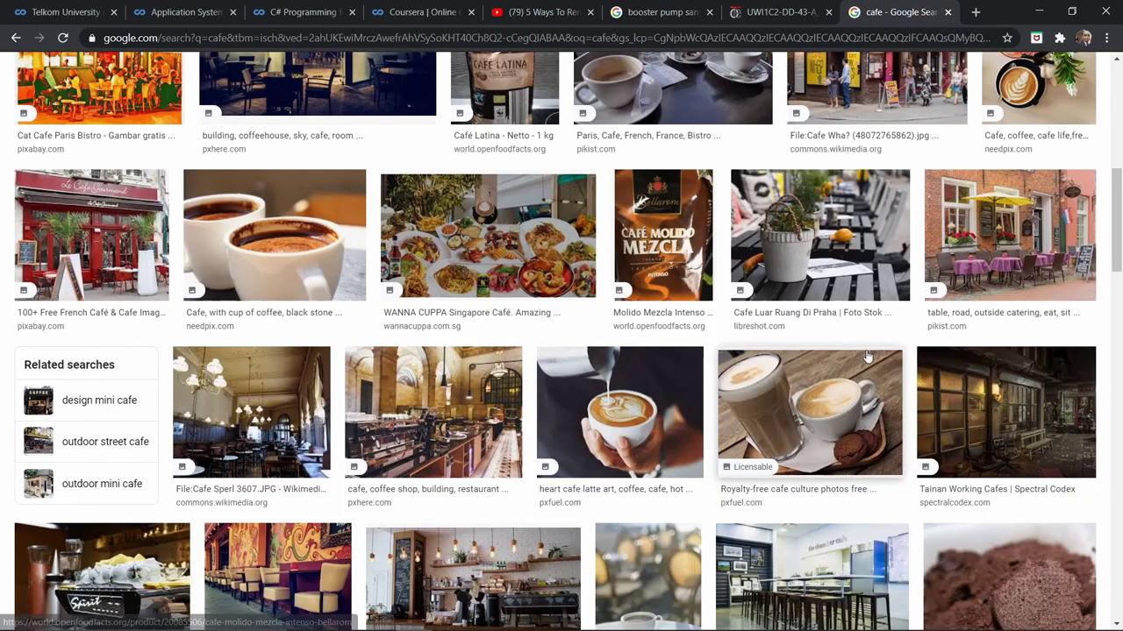
pyautogui.scroll(-1, 835, 350)
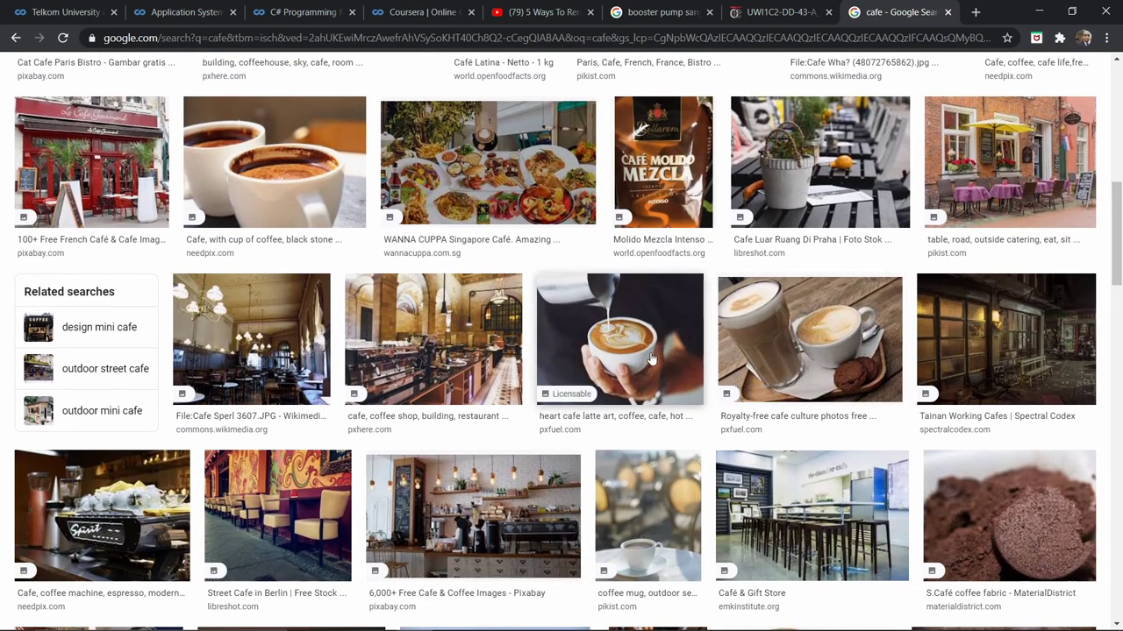
pyautogui.click(264, 366)
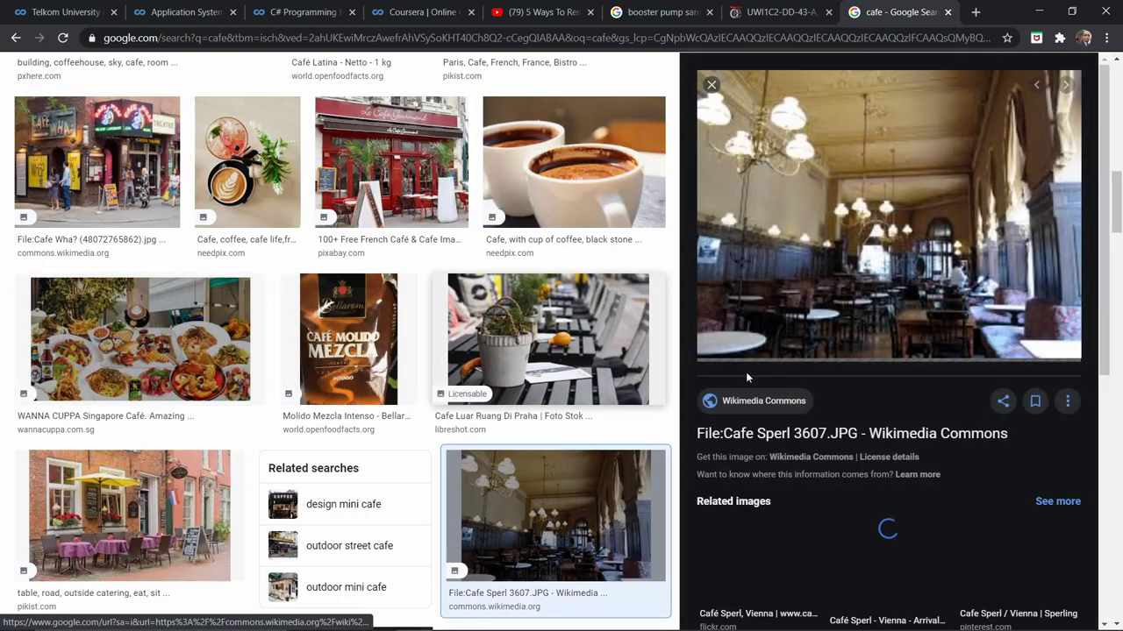
pyautogui.rightClick(906, 213)
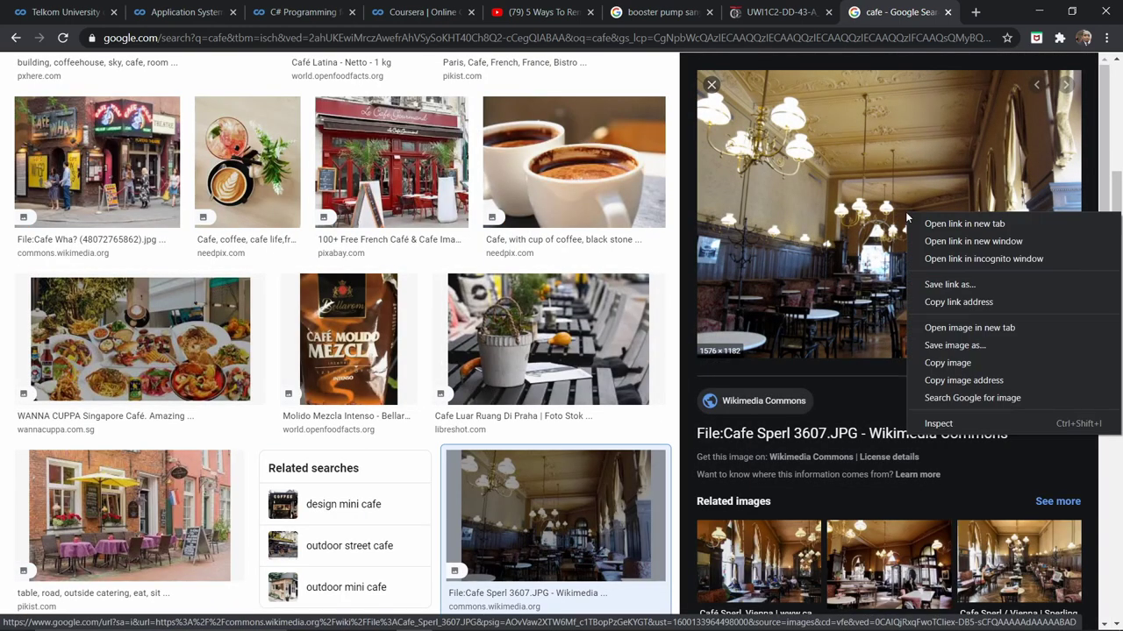
pyautogui.click(968, 366)
pyautogui.moveTo(488, 617)
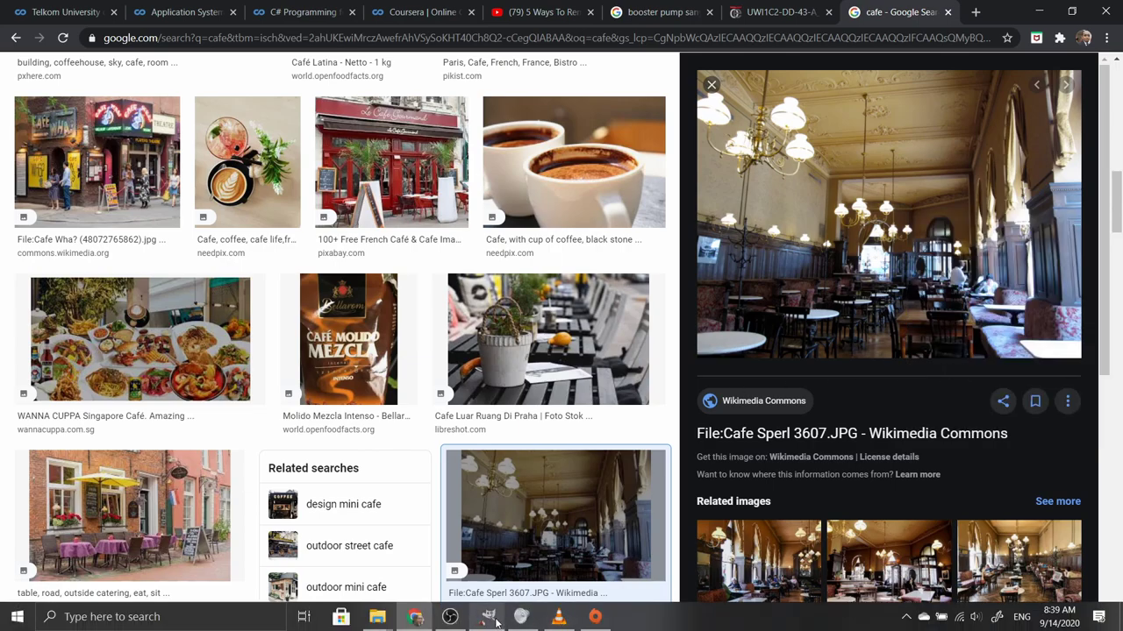
pyautogui.click(491, 618)
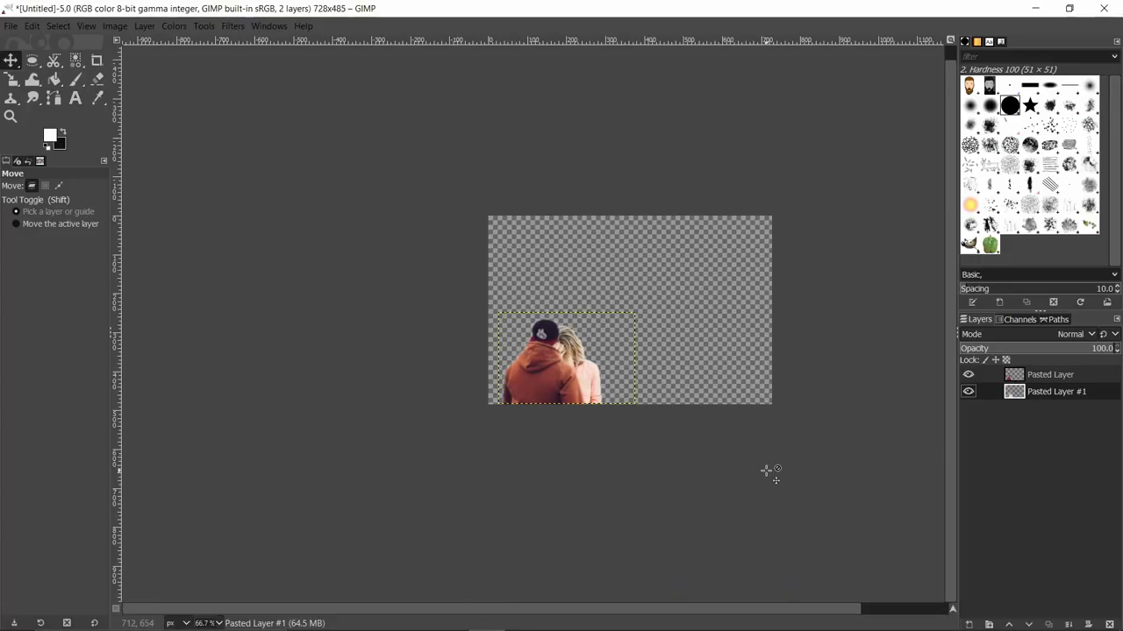
# - Paste the cafe photo and convert the floating selection into Pasted Layer #2
pyautogui.rightClick(796, 476)
pyautogui.click(708, 487)
pyautogui.hotkey('ctrl', 'v')
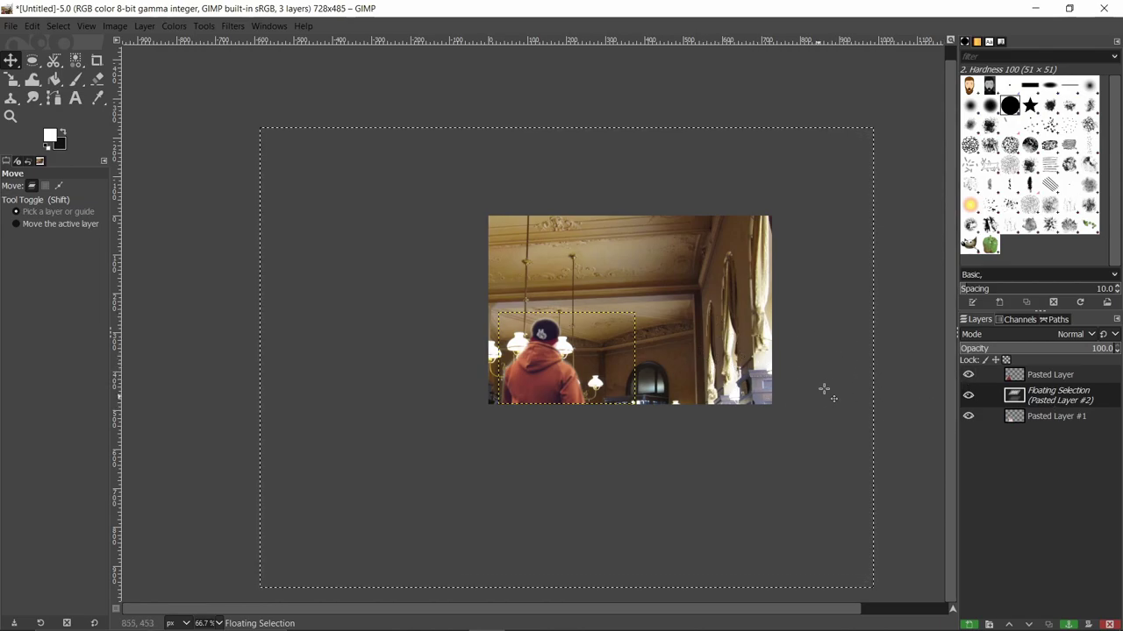
pyautogui.rightClick(1042, 399)
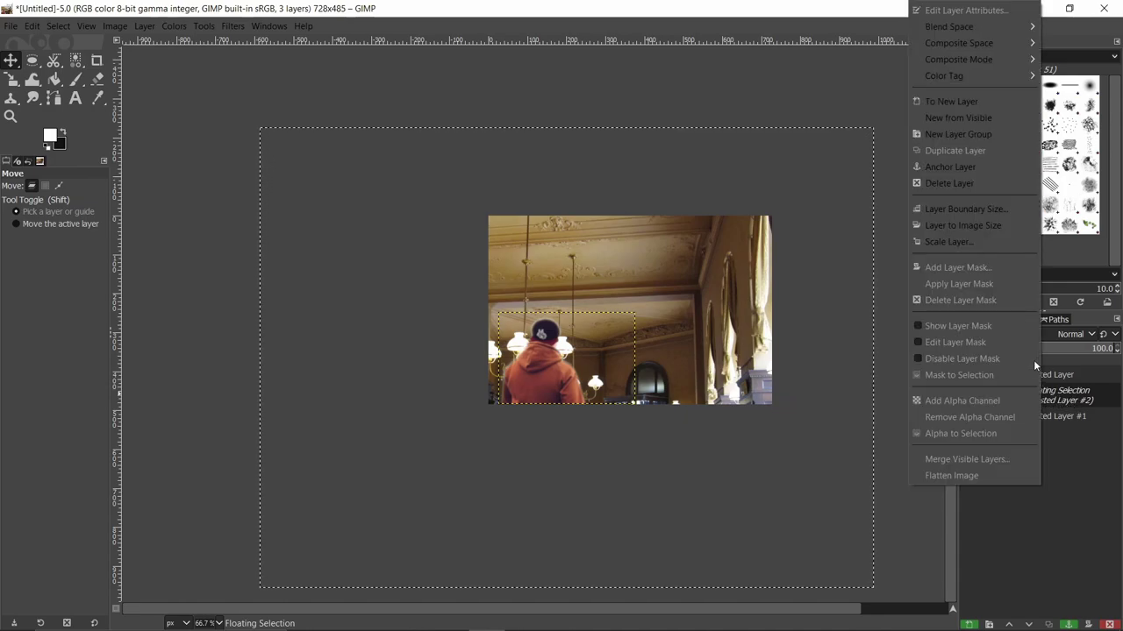
pyautogui.click(956, 104)
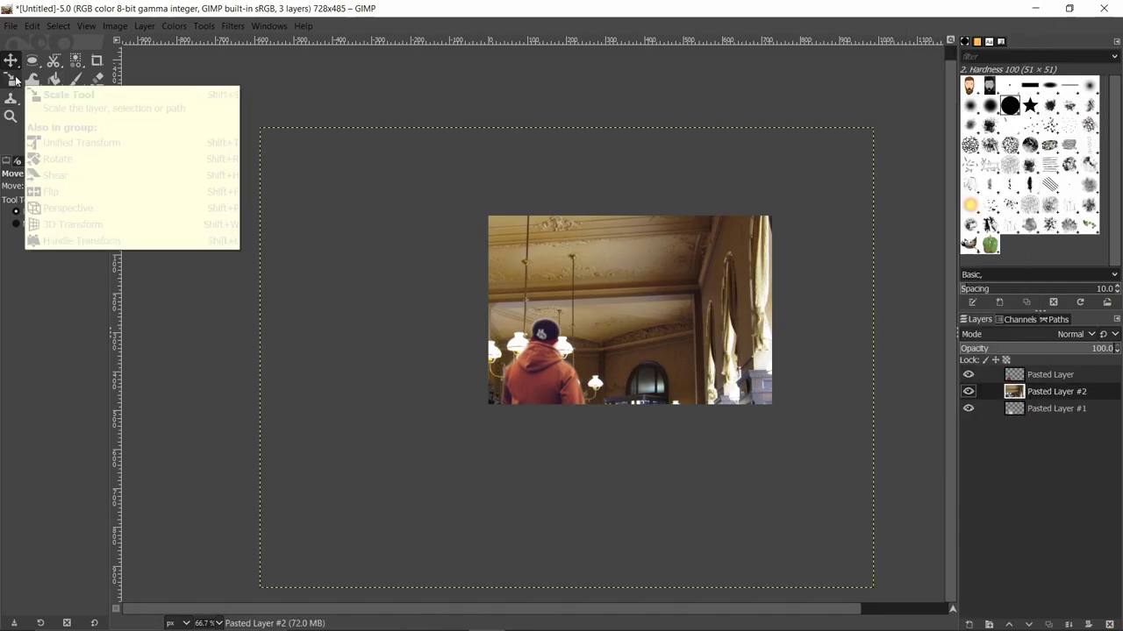
# - Scale the cafe photo to about 49% with Unified Transform, positioned to cover the canvas
pyautogui.click(83, 80)
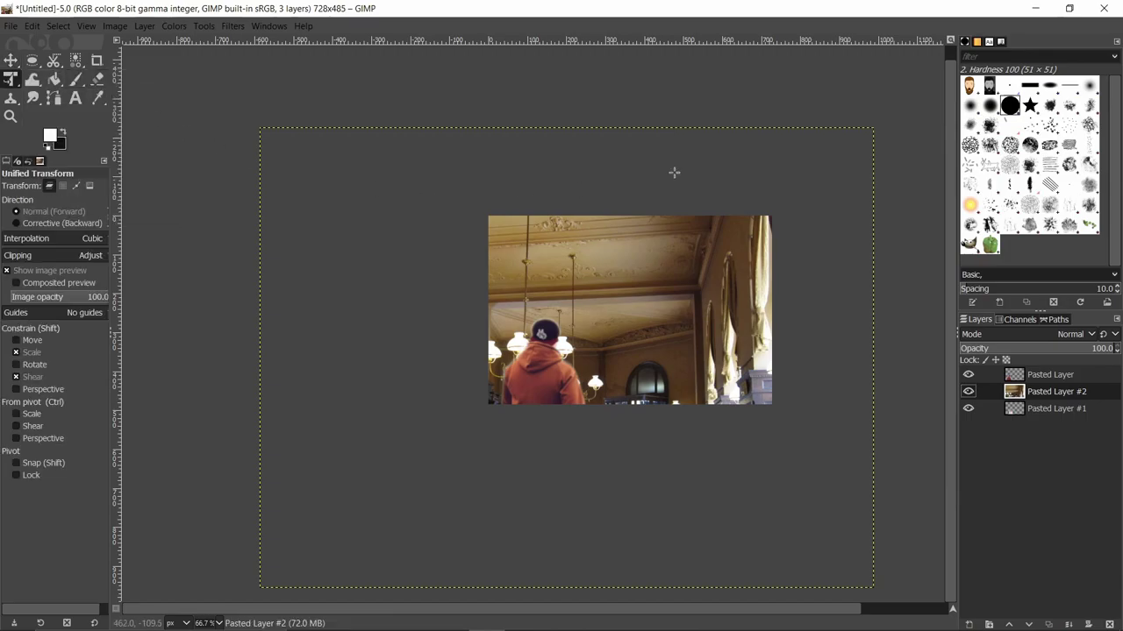
pyautogui.click(865, 133)
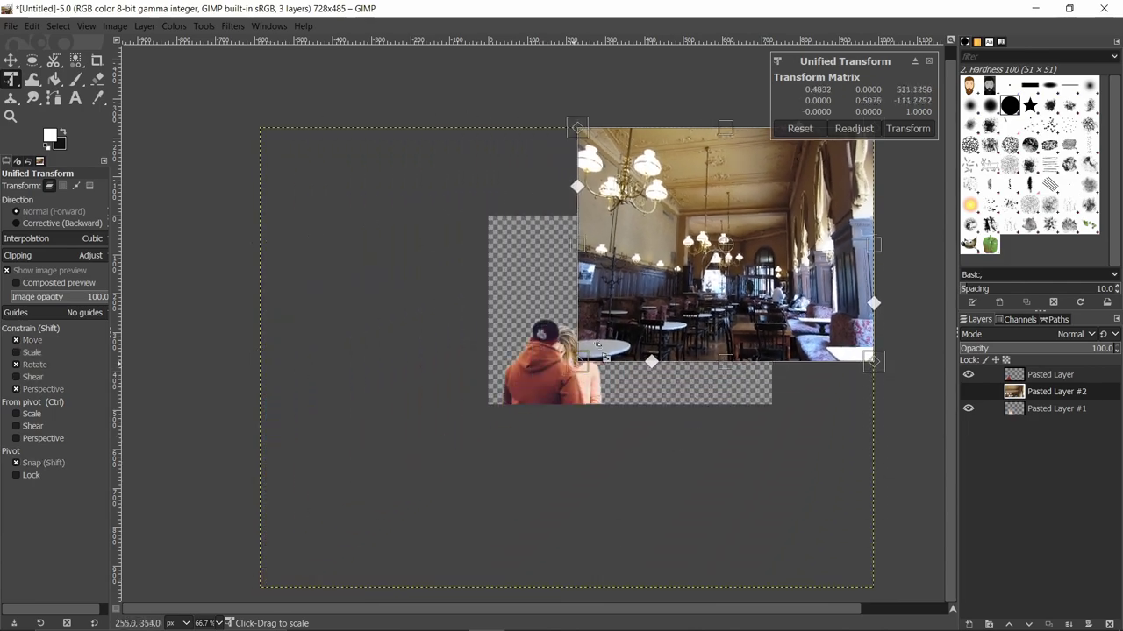
pyautogui.moveTo(273, 578); pyautogui.dragTo(637, 331)
pyautogui.hotkey('ctrl', 'z')
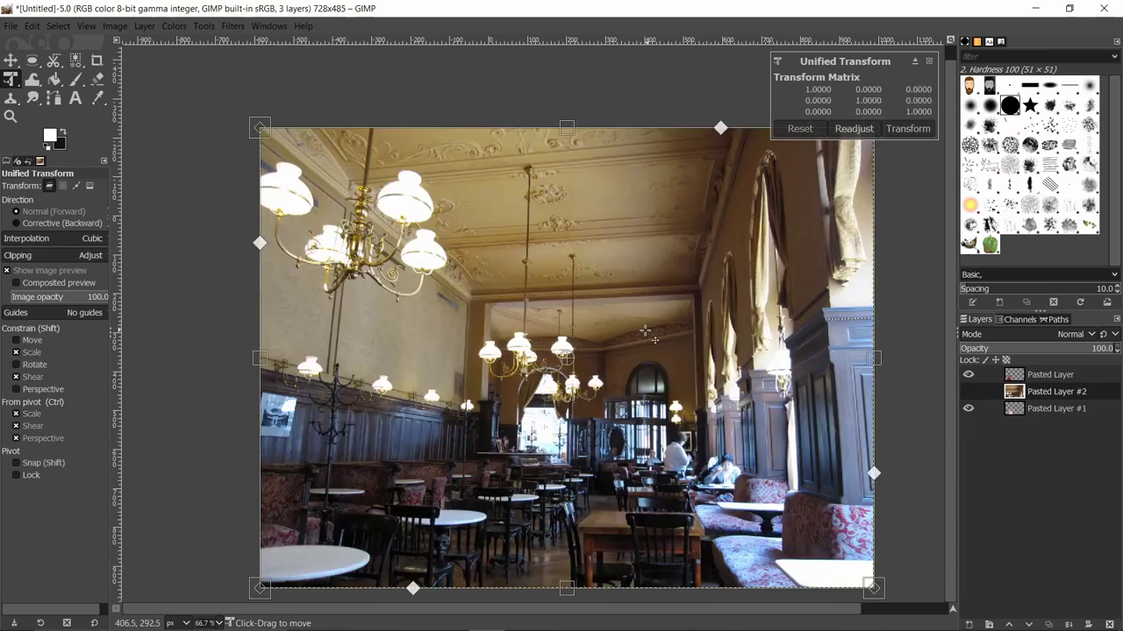
pyautogui.moveTo(260, 587)
pyautogui.mouseDown()
pyautogui.moveTo(622, 464)
pyautogui.moveTo(586, 430)
pyautogui.moveTo(636, 421)
pyautogui.moveTo(527, 464)
pyautogui.moveTo(638, 394)
pyautogui.moveTo(657, 406)
pyautogui.moveTo(538, 438)
pyautogui.moveTo(348, 390)
pyautogui.moveTo(389, 419)
pyautogui.moveTo(504, 394)
pyautogui.moveTo(721, 416)
pyautogui.mouseUp()
pyautogui.moveTo(733, 190)
pyautogui.mouseDown()
pyautogui.moveTo(604, 287)
pyautogui.moveTo(587, 266)
pyautogui.mouseUp()
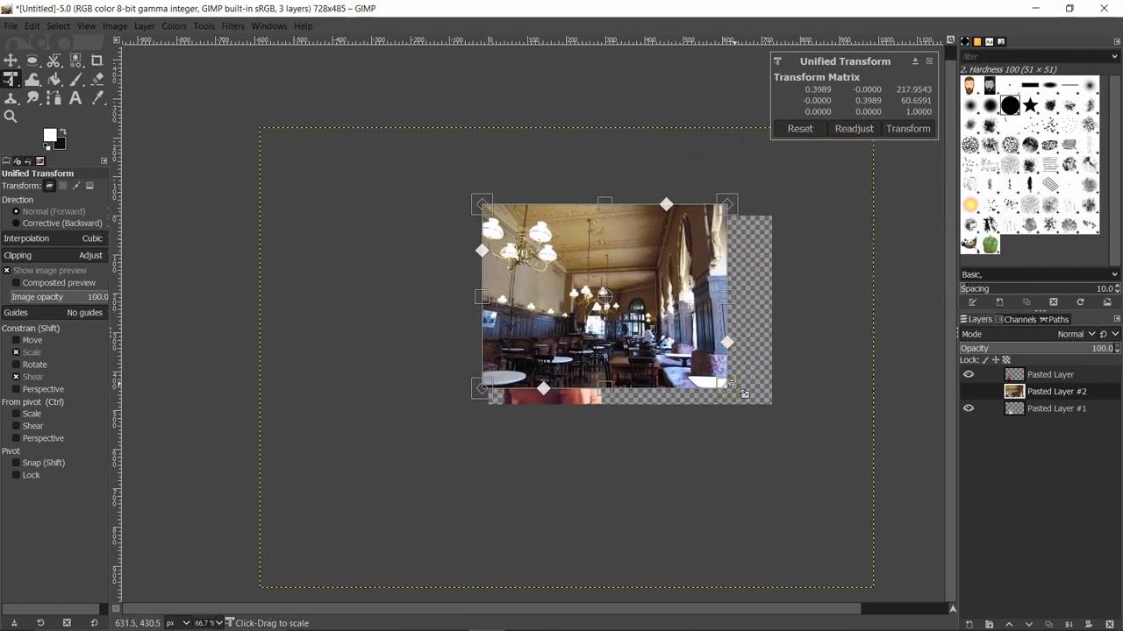
pyautogui.moveTo(731, 381); pyautogui.dragTo(782, 426)
pyautogui.moveTo(669, 318); pyautogui.dragTo(678, 288)
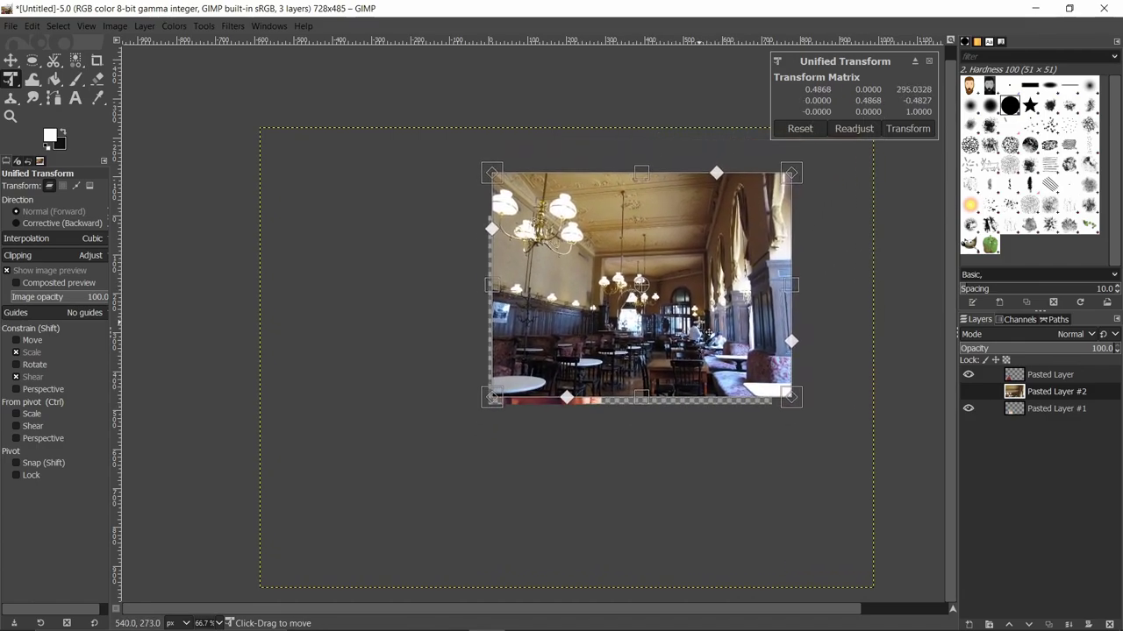
pyautogui.moveTo(709, 331); pyautogui.dragTo(693, 344)
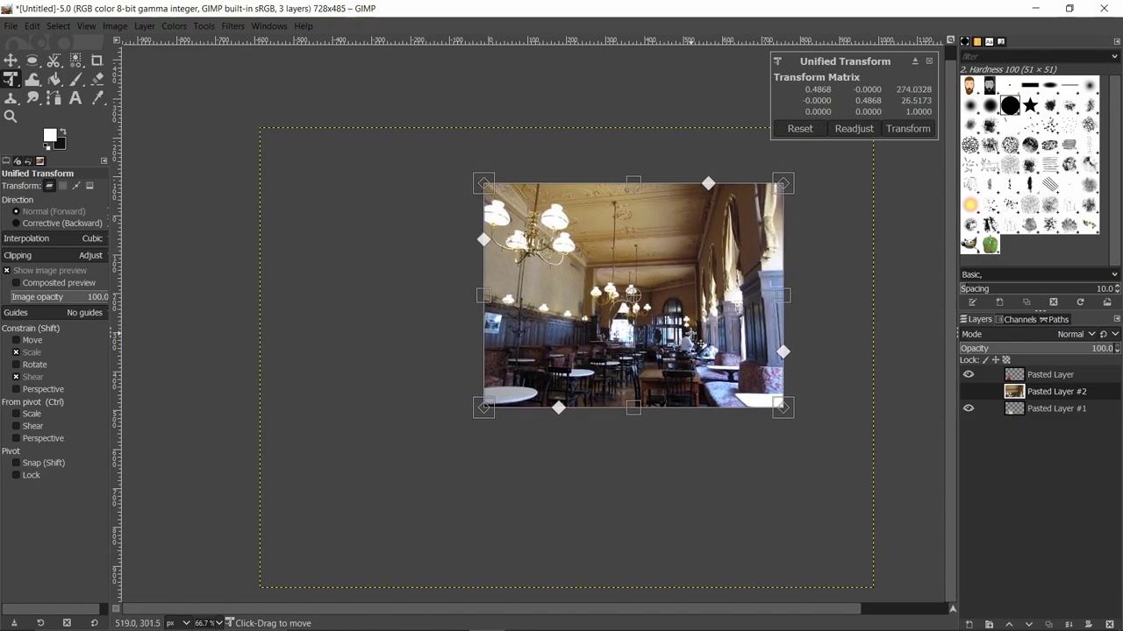
pyautogui.press('Return')
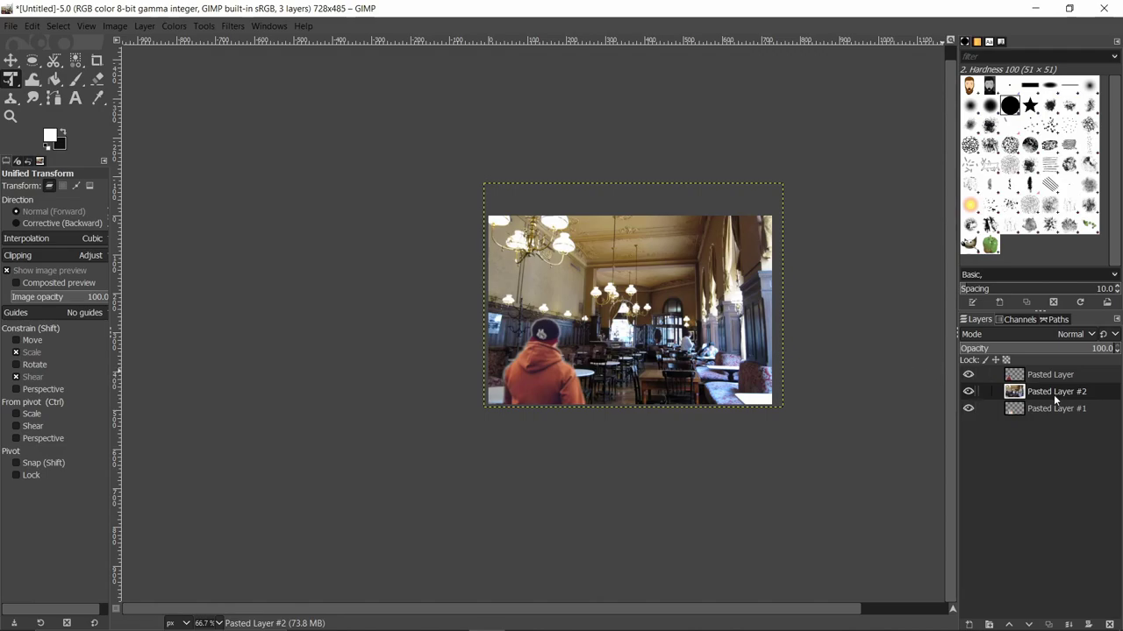
pyautogui.moveTo(1054, 397); pyautogui.dragTo(1053, 416)
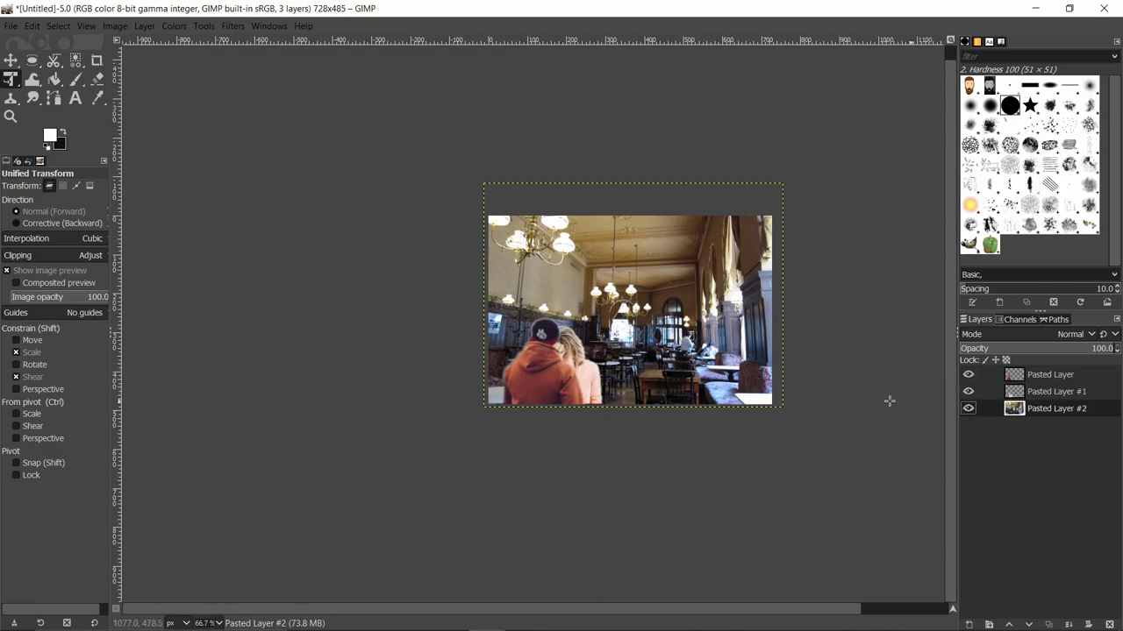
pyautogui.scroll(2, 820, 345)
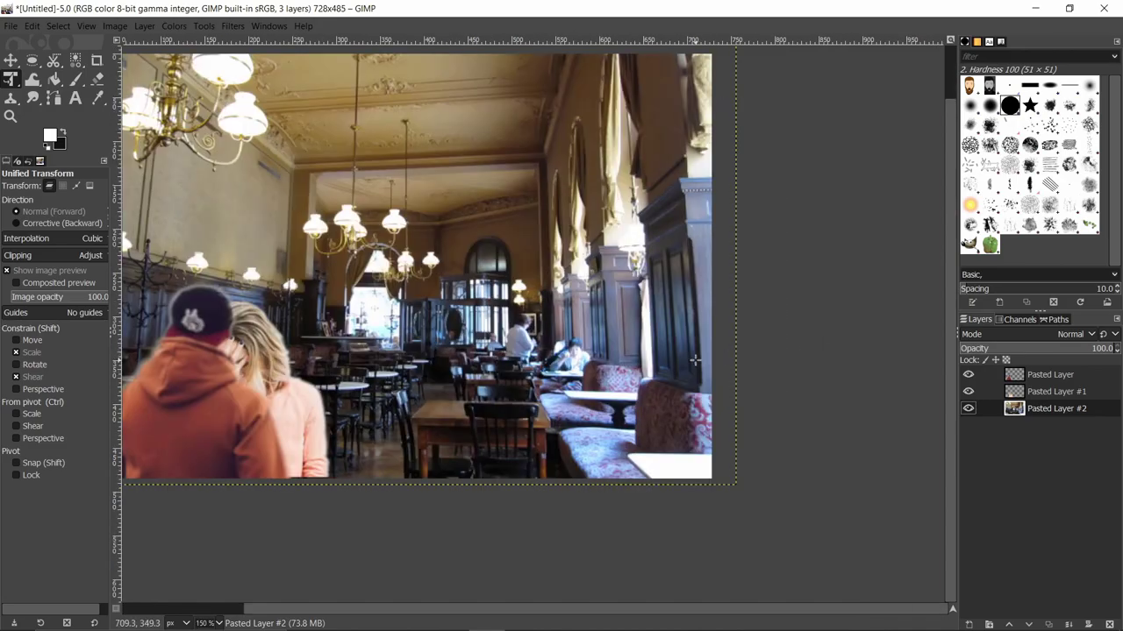
pyautogui.scroll(-1, 586, 372)
pyautogui.click(579, 363)
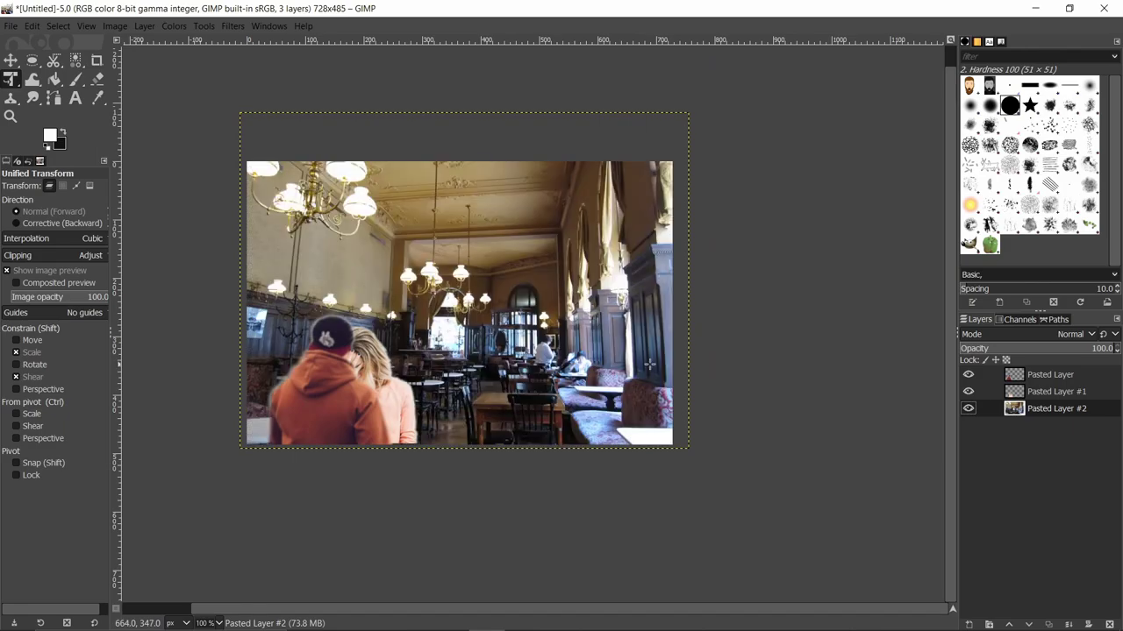
pyautogui.press('Escape')
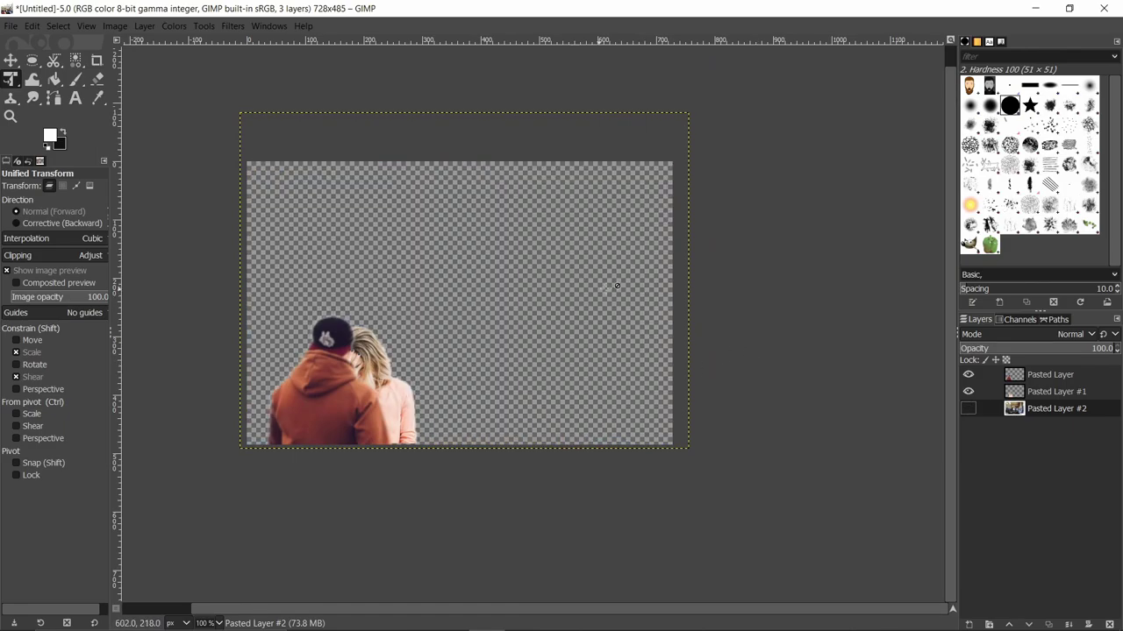
pyautogui.click(969, 409)
pyautogui.click(11, 60)
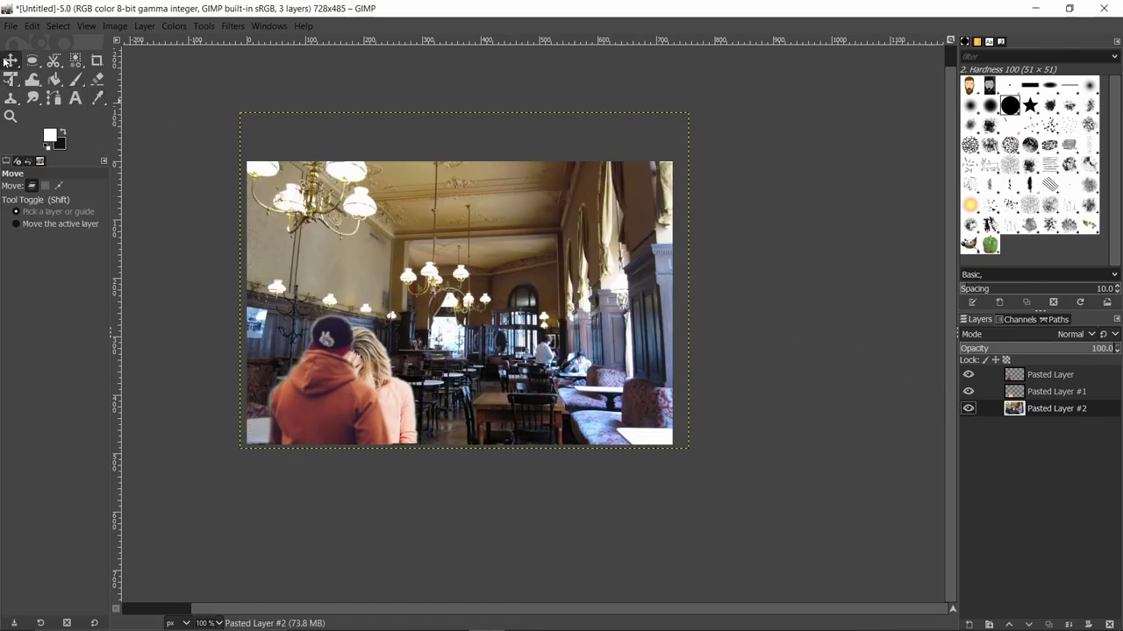
pyautogui.moveTo(215, 211); pyautogui.dragTo(313, 219)
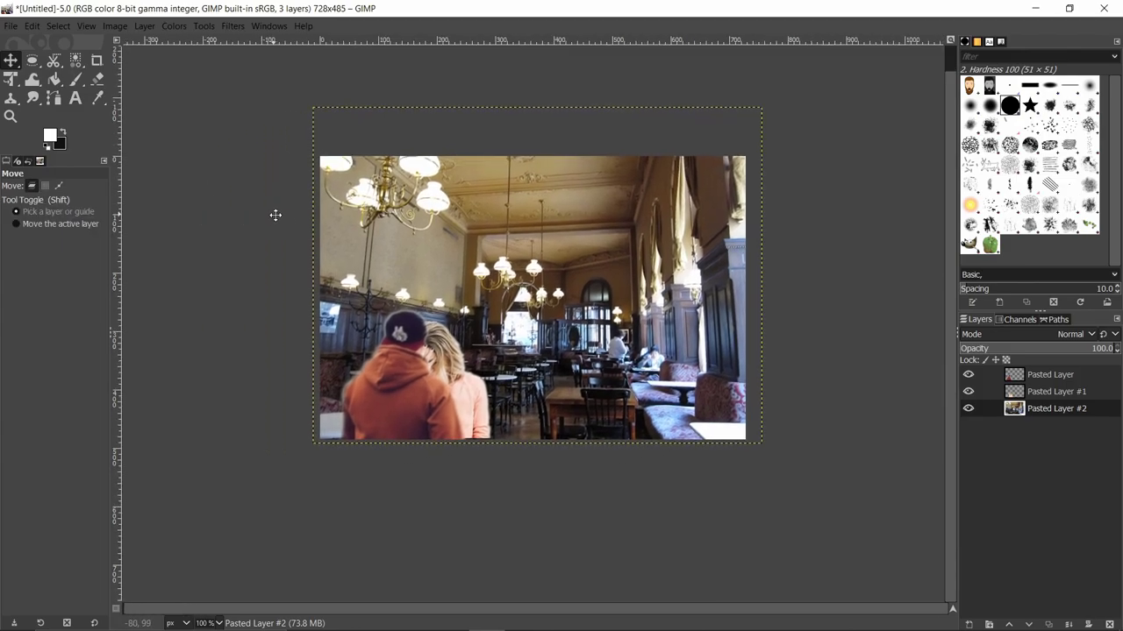
pyautogui.keyDown('ctrl'); pyautogui.scroll(1, 423, 289); pyautogui.keyUp('ctrl')
pyautogui.keyDown('ctrl'); pyautogui.scroll(-1, 423, 290); pyautogui.keyUp('ctrl')
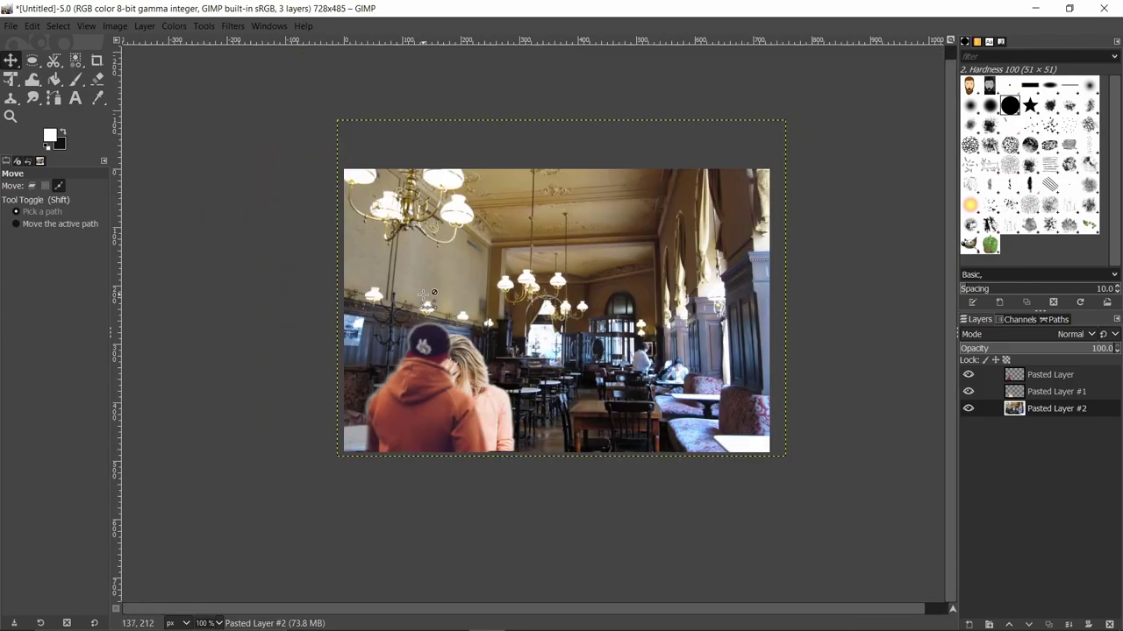
pyautogui.keyDown('ctrl'); pyautogui.scroll(1, 425, 295); pyautogui.keyUp('ctrl')
pyautogui.keyDown('ctrl'); pyautogui.scroll(-1, 426, 295); pyautogui.keyUp('ctrl')
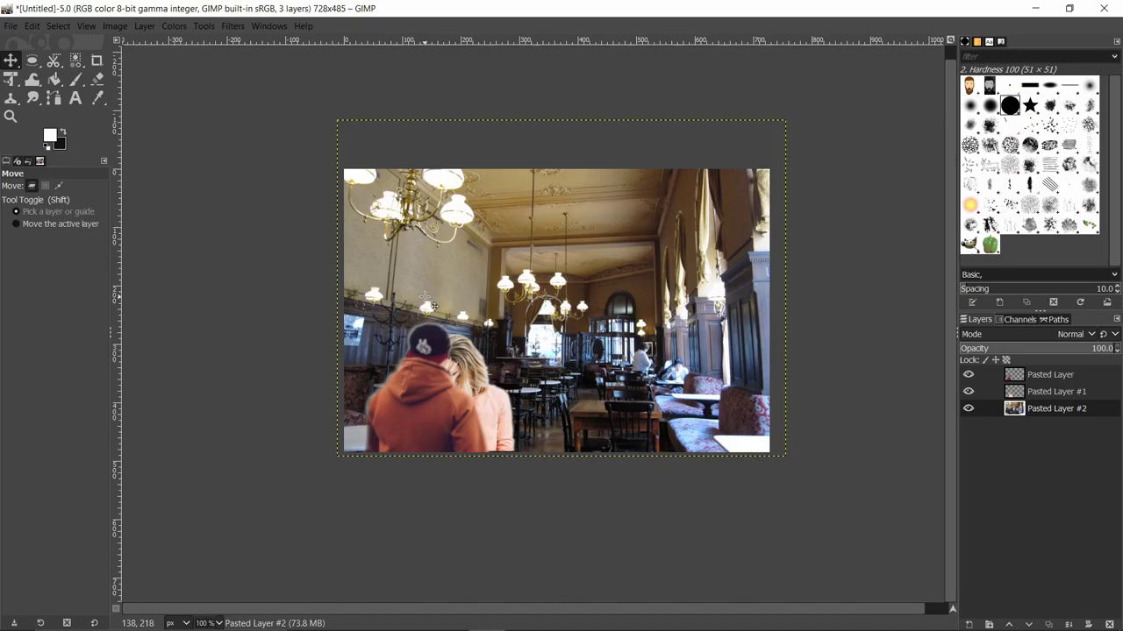
# - Nudge the man and woman cut-outs slightly left, then reselect the woman and man layers
pyautogui.moveTo(436, 414)
pyautogui.mouseDown()
pyautogui.moveTo(780, 403)
pyautogui.moveTo(496, 411)
pyautogui.mouseUp()
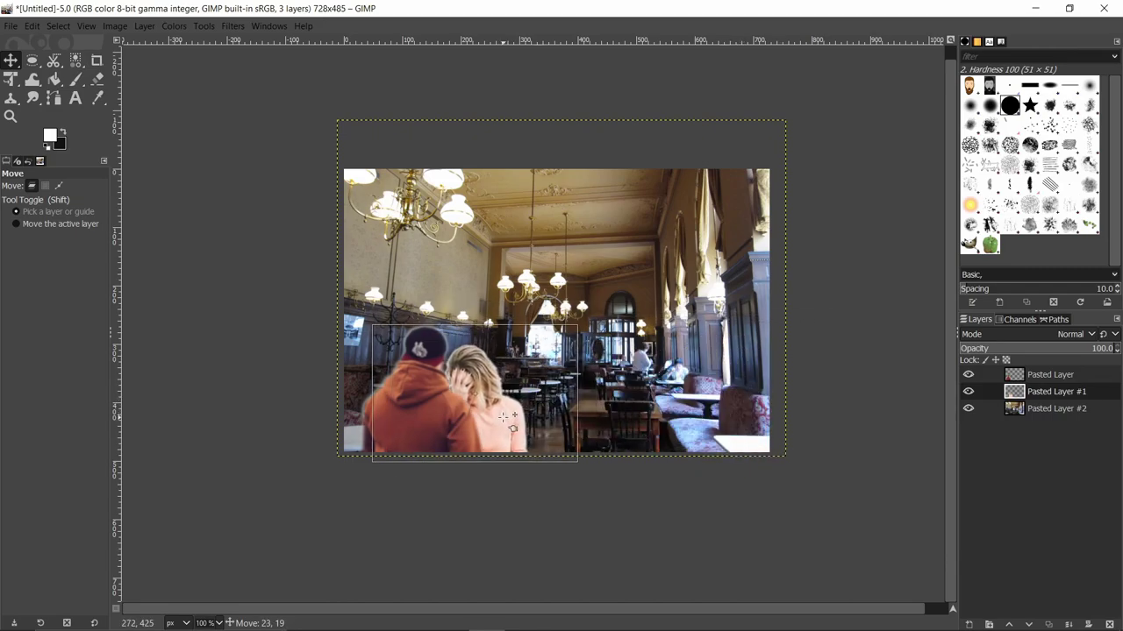
pyautogui.moveTo(421, 395); pyautogui.dragTo(406, 395)
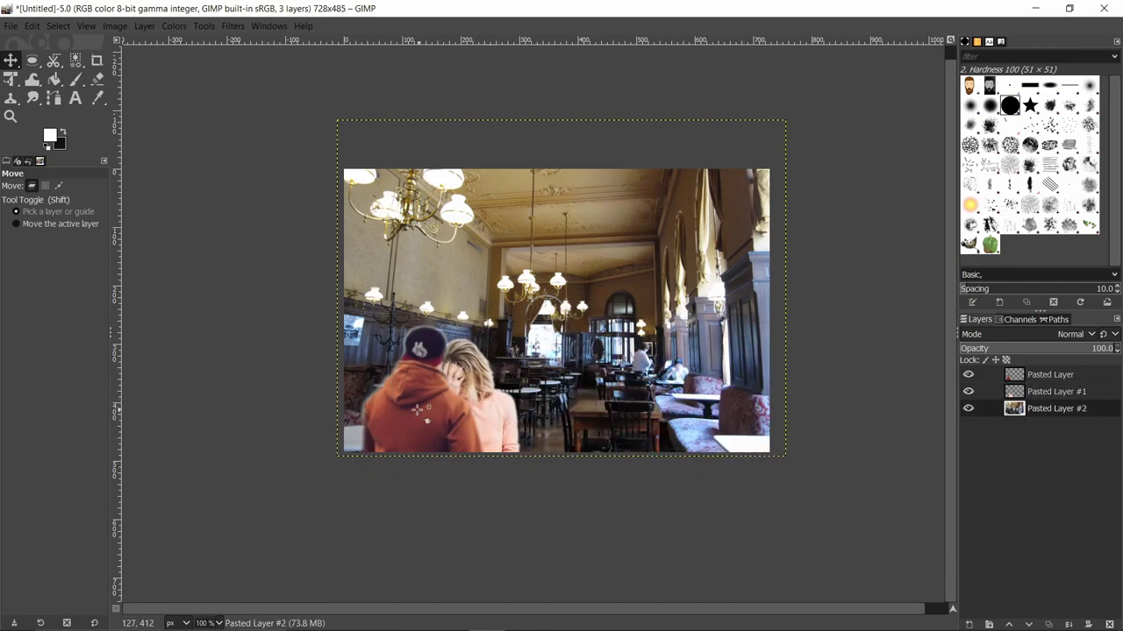
pyautogui.moveTo(484, 393); pyautogui.dragTo(481, 392)
pyautogui.click(492, 405)
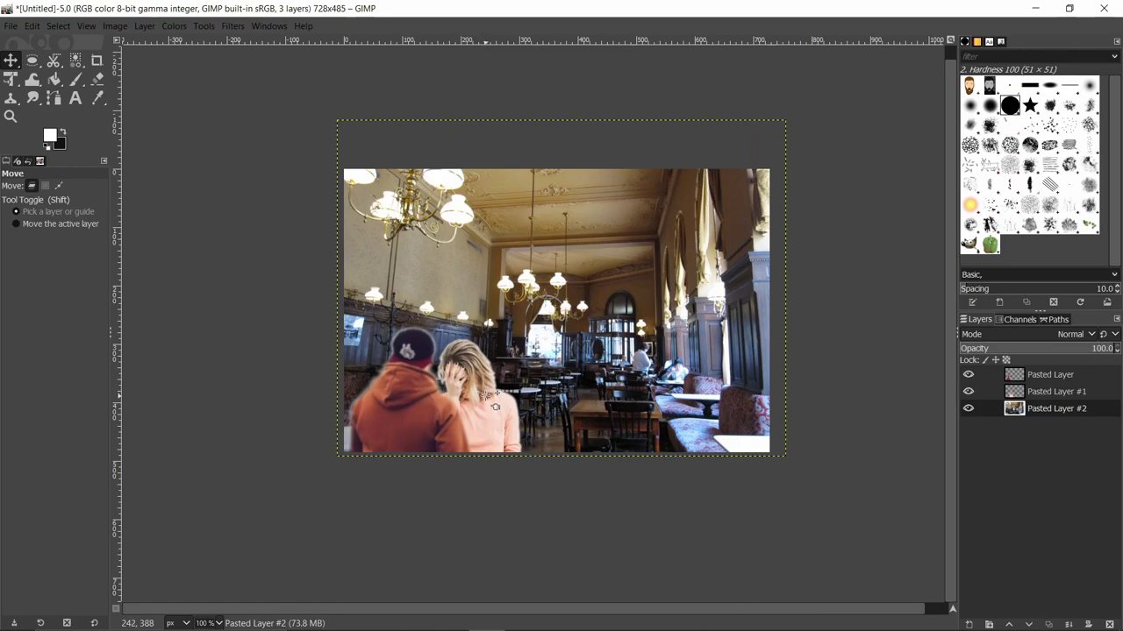
pyautogui.click(1040, 391)
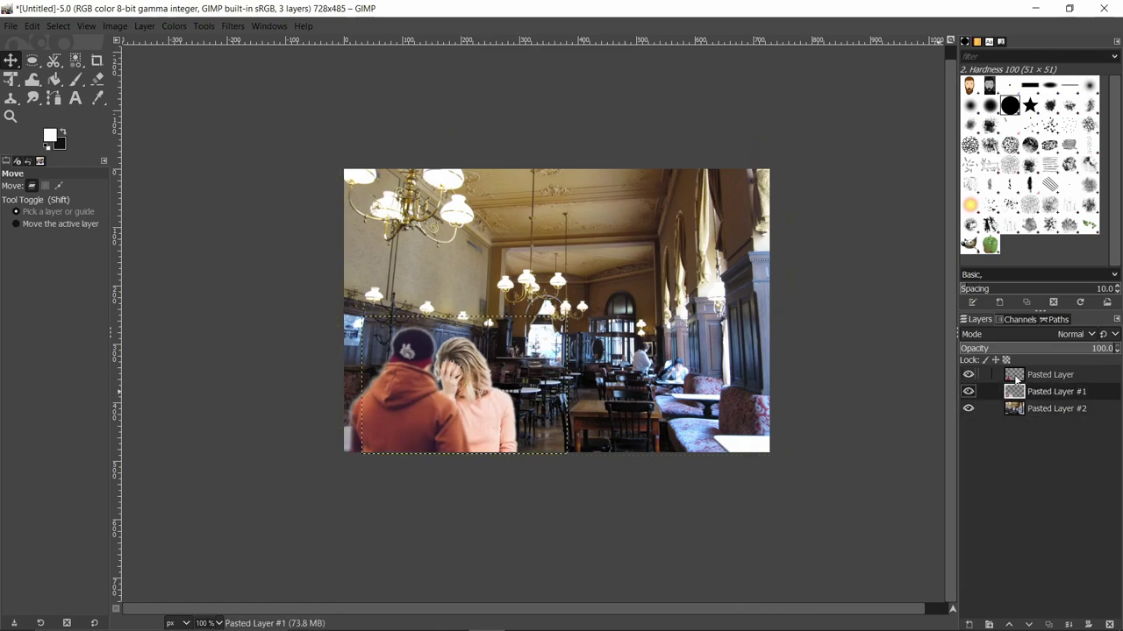
pyautogui.click(1041, 376)
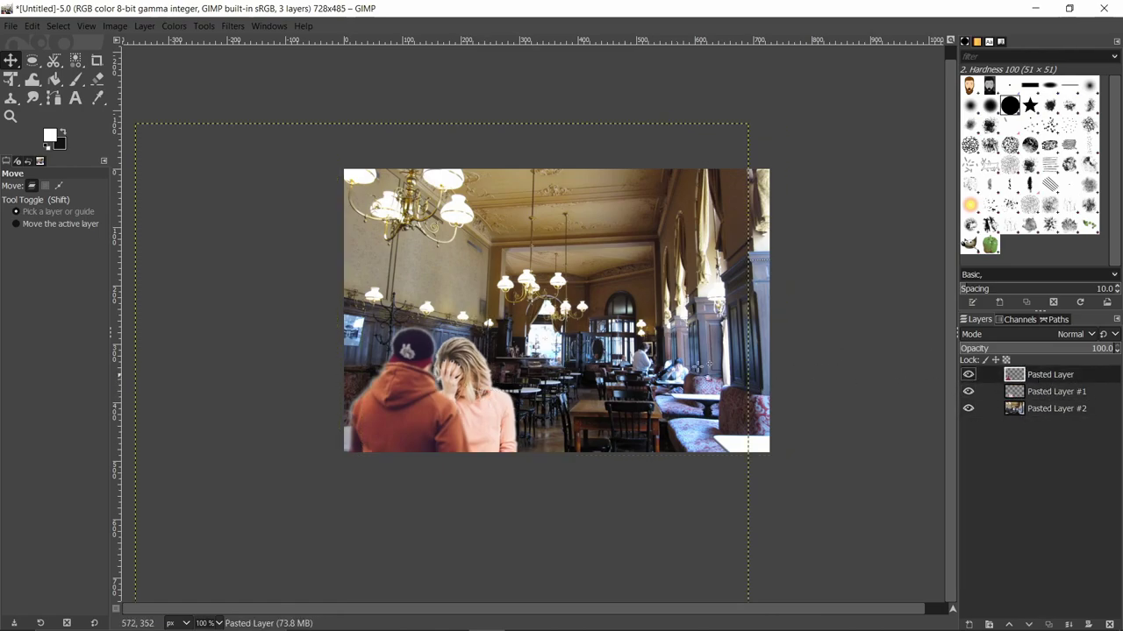
pyautogui.scroll(1, 618, 272)
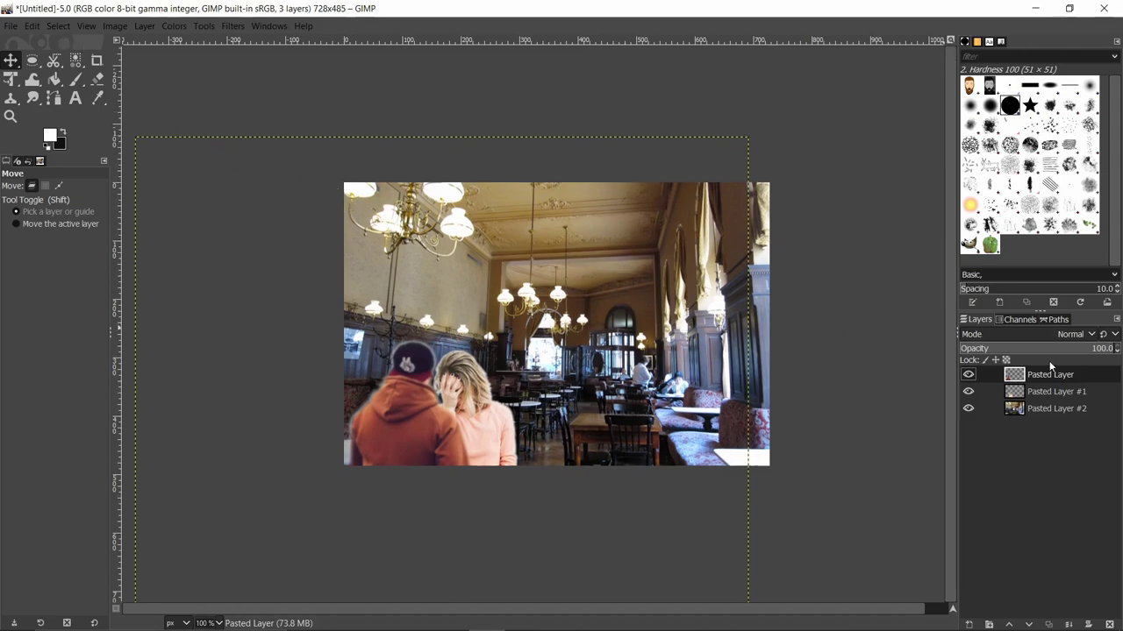
# - Apply Hue-Saturation to the man layer: hue −27.8, lightness −42.6, saturation −23.5
pyautogui.click(59, 26)
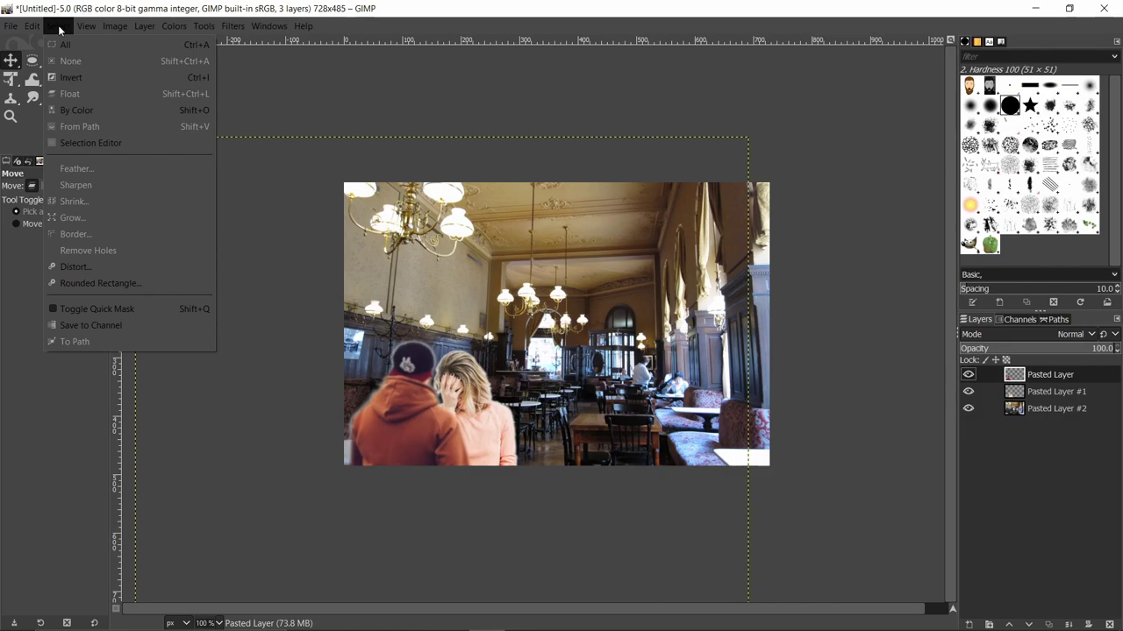
pyautogui.click(59, 27)
pyautogui.click(115, 27)
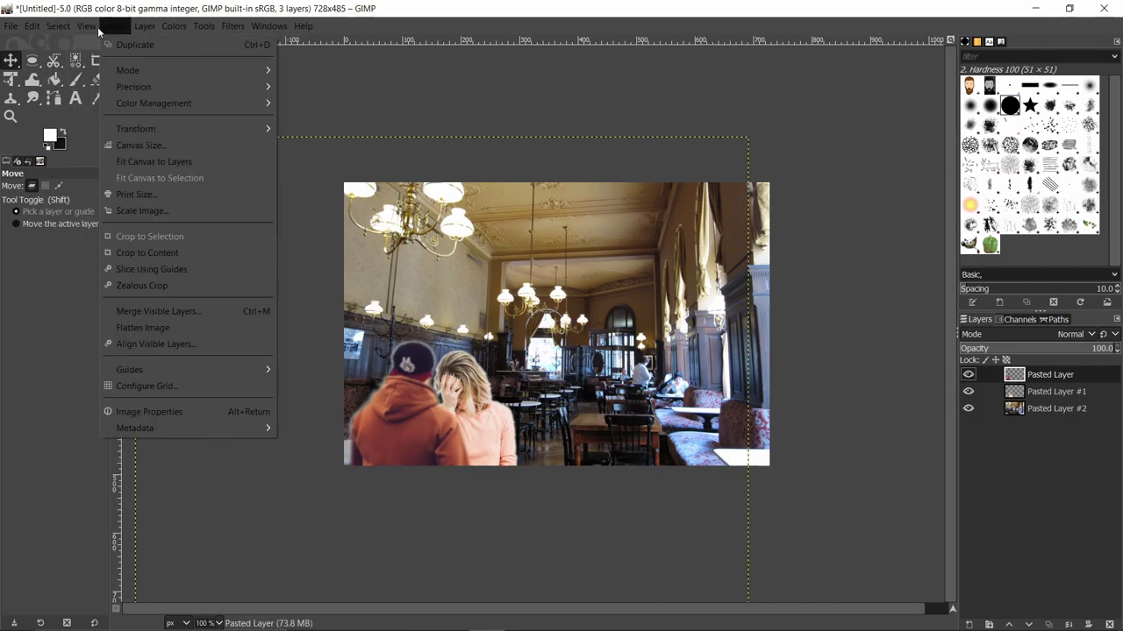
pyautogui.click(104, 27)
pyautogui.click(144, 27)
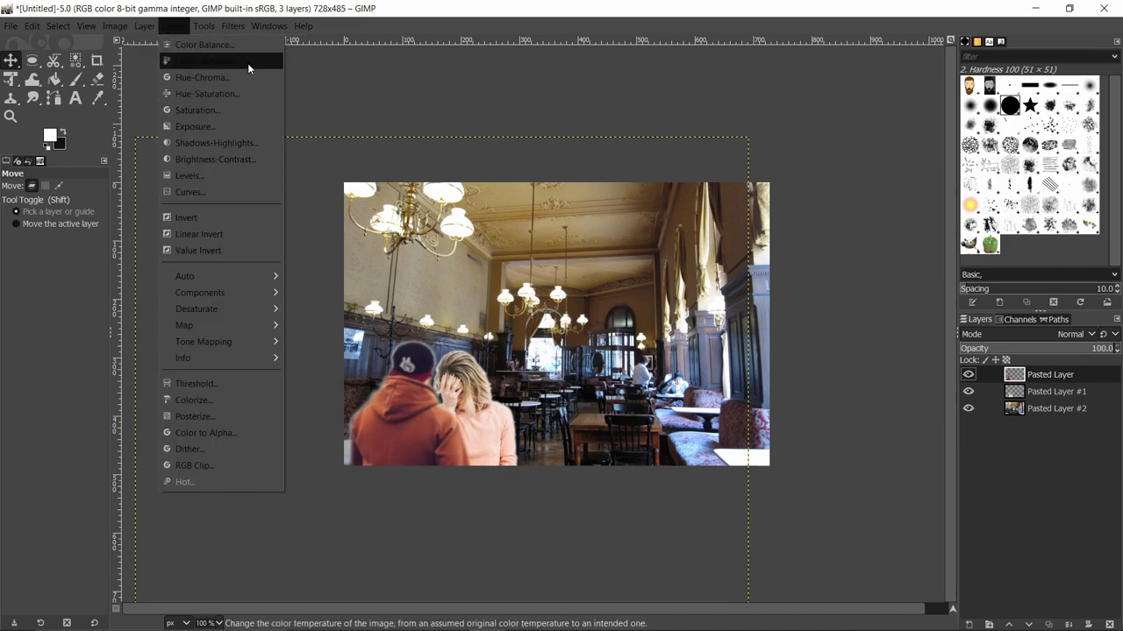
pyautogui.click(236, 93)
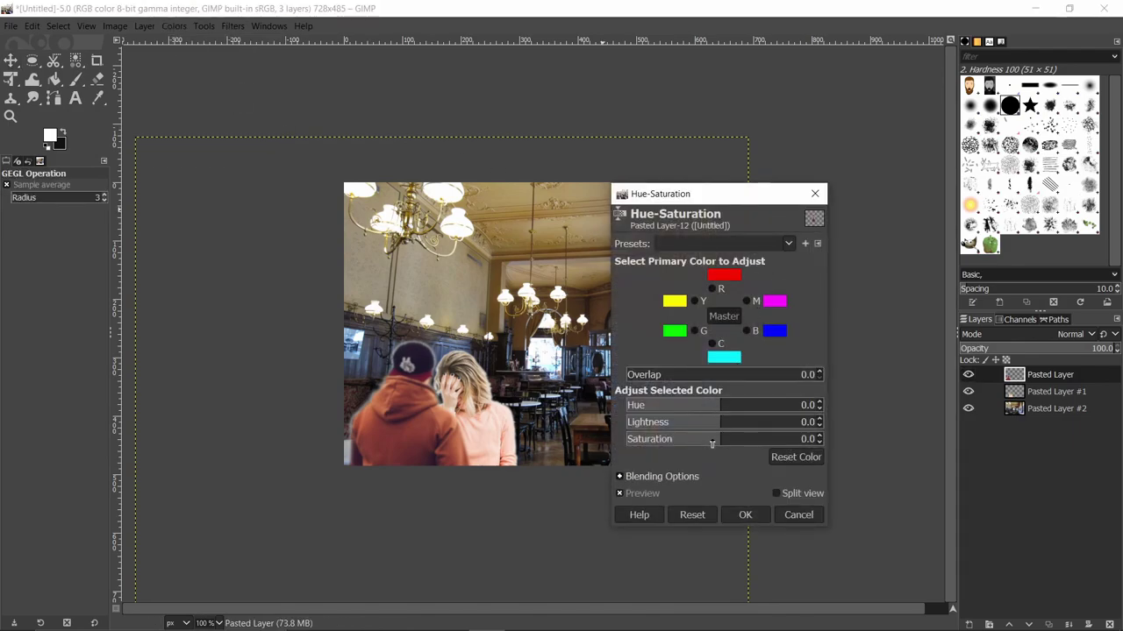
pyautogui.moveTo(711, 443)
pyautogui.mouseDown()
pyautogui.moveTo(688, 443)
pyautogui.moveTo(706, 408)
pyautogui.moveTo(667, 441)
pyautogui.mouseUp()
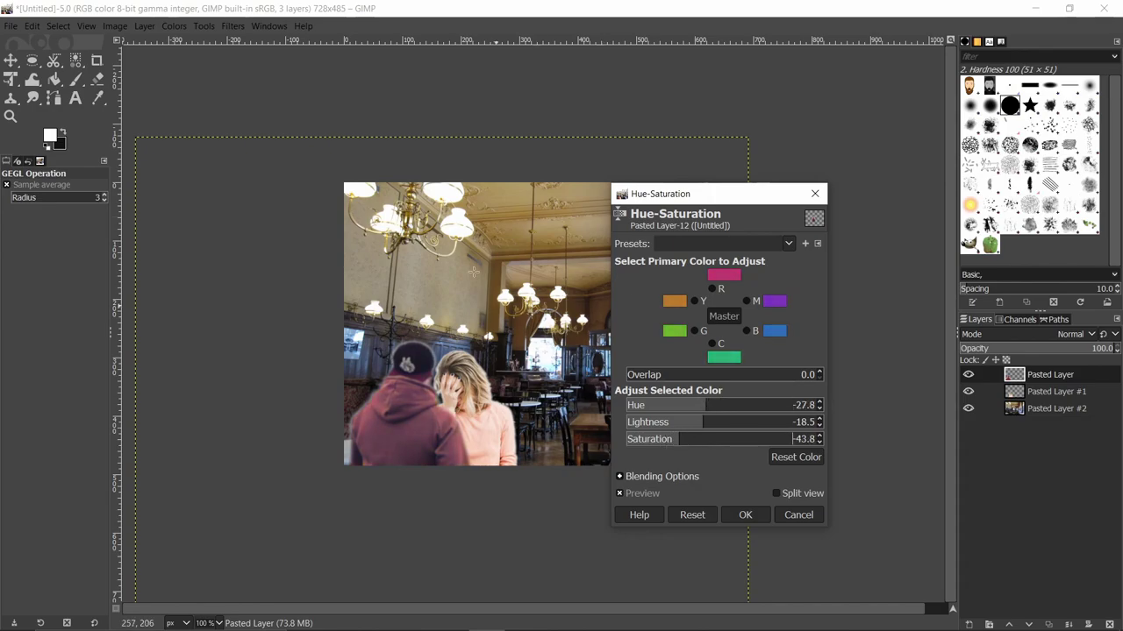
pyautogui.moveTo(690, 424); pyautogui.dragTo(687, 426)
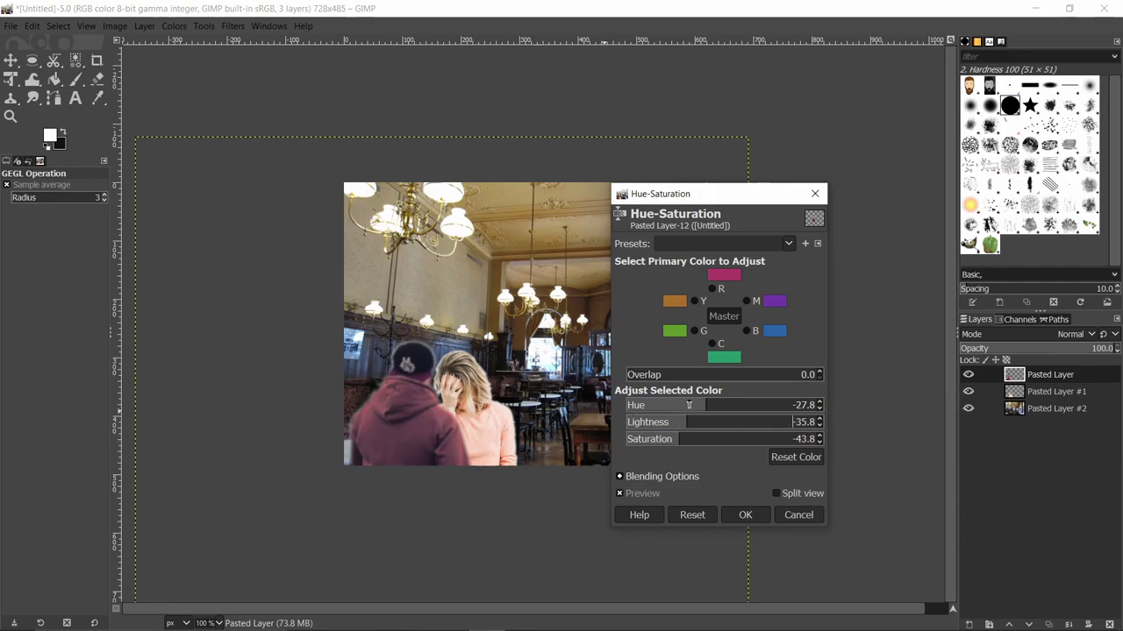
pyautogui.moveTo(680, 441)
pyautogui.mouseDown()
pyautogui.moveTo(701, 451)
pyautogui.moveTo(674, 424)
pyautogui.mouseUp()
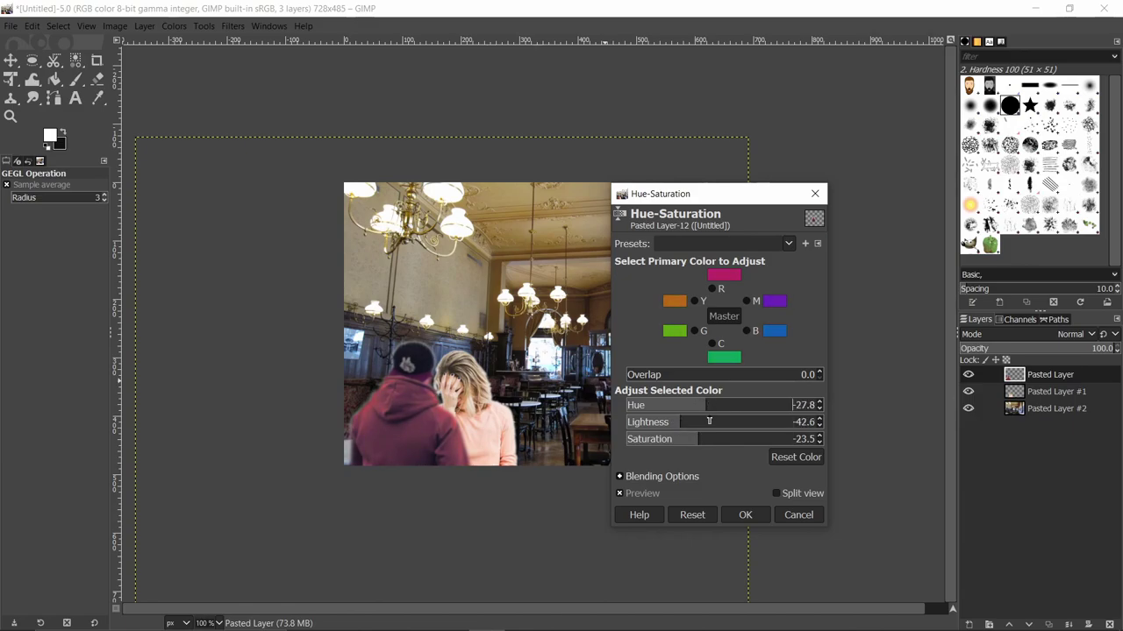
pyautogui.click(759, 517)
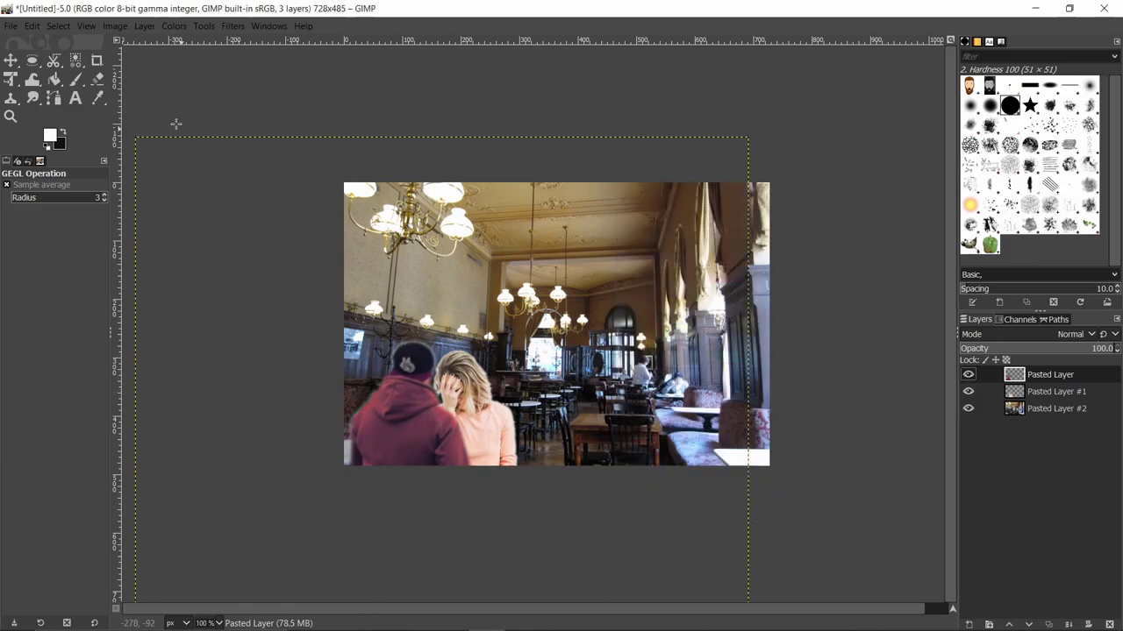
# - Apply Levels to the man layer with output white lowered to 215
pyautogui.click(115, 25)
pyautogui.moveTo(174, 25)
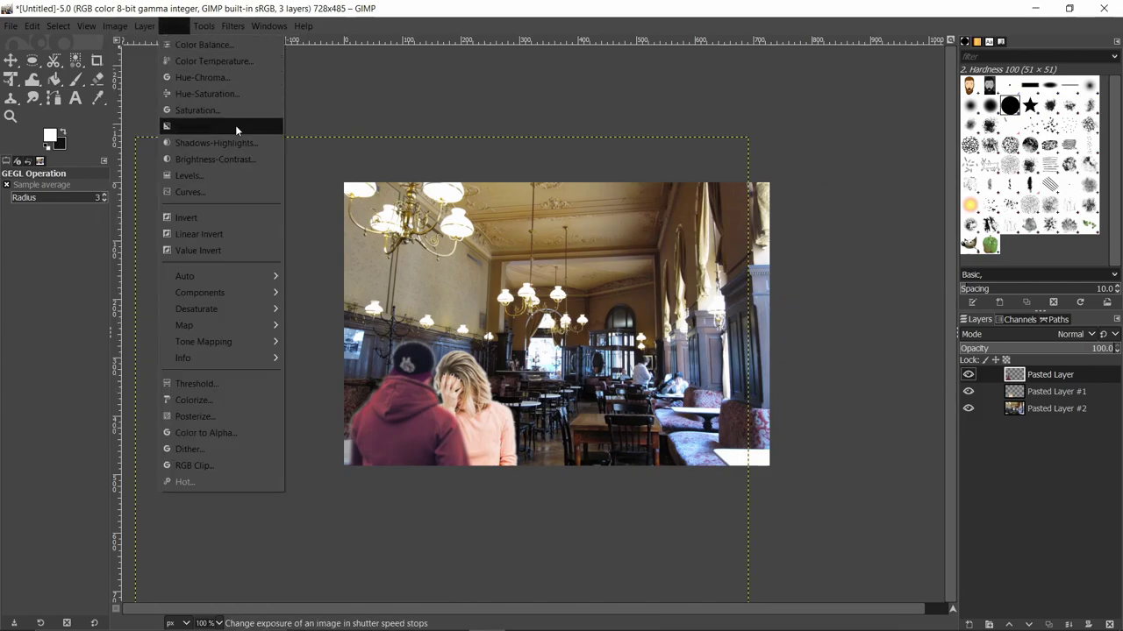
pyautogui.click(230, 176)
pyautogui.moveTo(125, 226)
pyautogui.mouseDown()
pyautogui.moveTo(142, 225)
pyautogui.moveTo(113, 224)
pyautogui.mouseUp()
pyautogui.moveTo(319, 219); pyautogui.dragTo(280, 220)
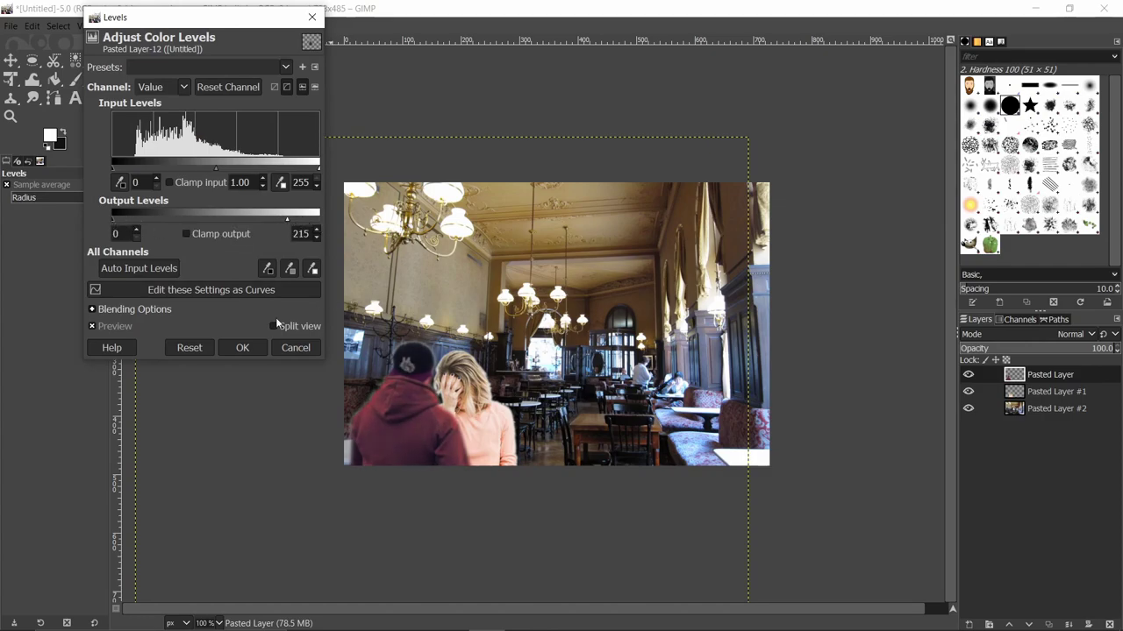
pyautogui.click(242, 348)
# - Apply Levels to the woman layer with input black 36 and output white 197
pyautogui.click(1063, 392)
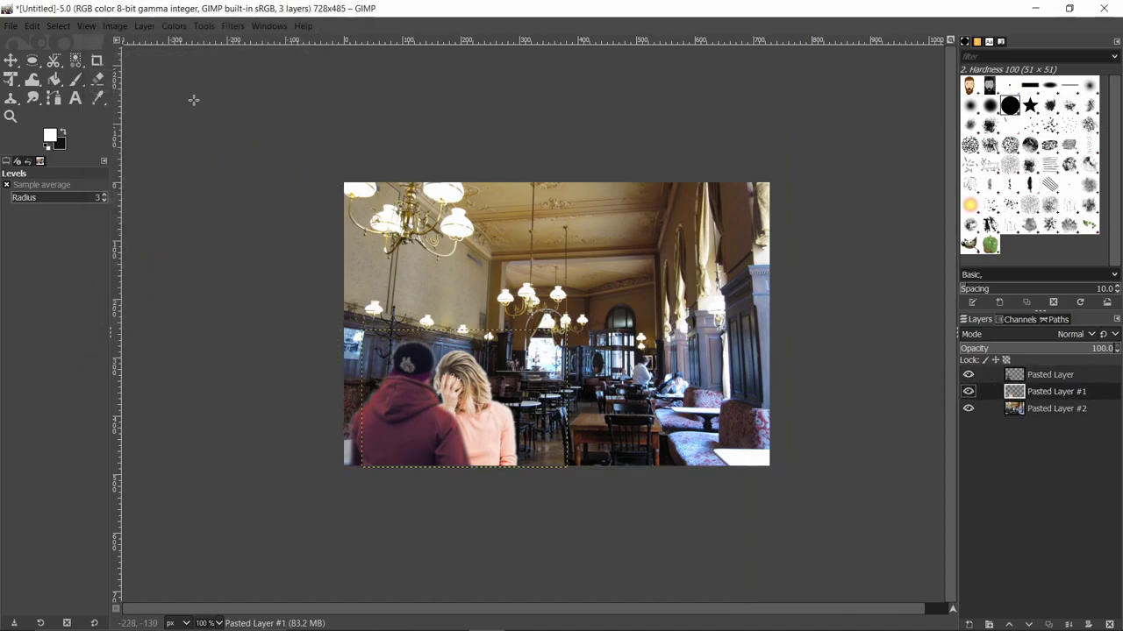
pyautogui.click(114, 25)
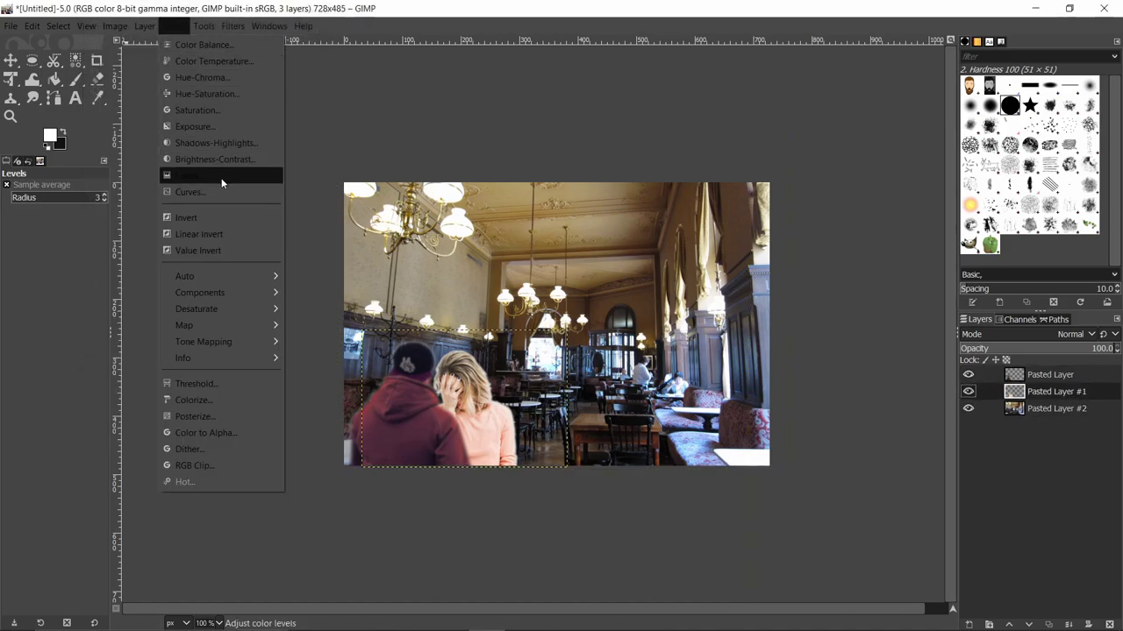
pyautogui.click(219, 176)
pyautogui.moveTo(319, 219)
pyautogui.mouseDown()
pyautogui.moveTo(279, 221)
pyautogui.moveTo(290, 216)
pyautogui.mouseUp()
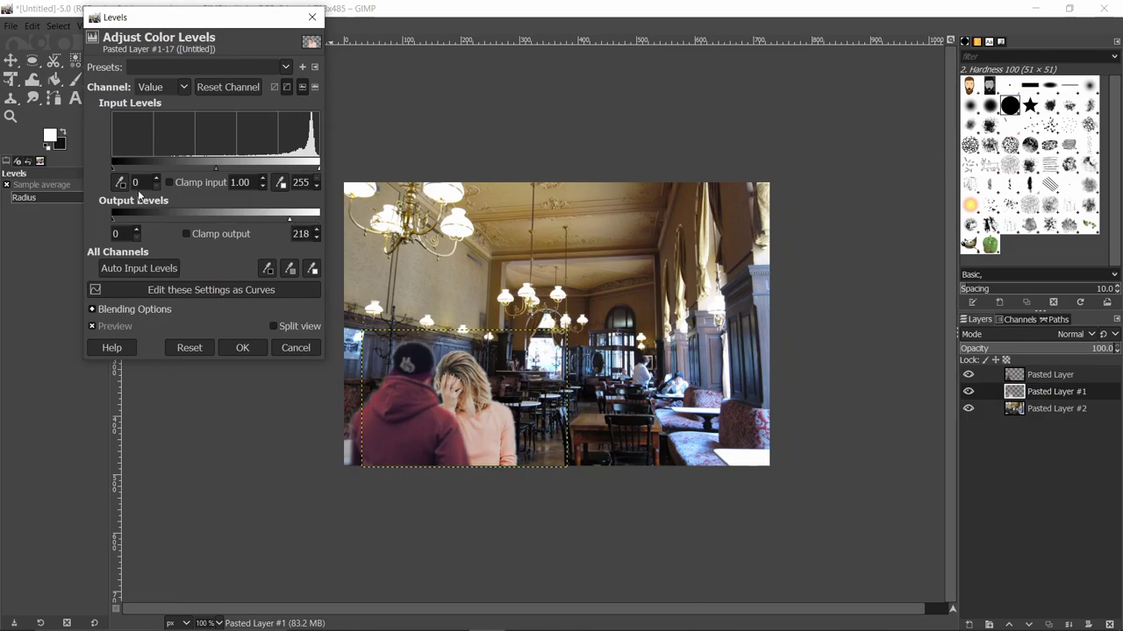
pyautogui.moveTo(116, 216)
pyautogui.mouseDown()
pyautogui.moveTo(140, 222)
pyautogui.moveTo(97, 214)
pyautogui.mouseUp()
pyautogui.moveTo(262, 213); pyautogui.dragTo(272, 217)
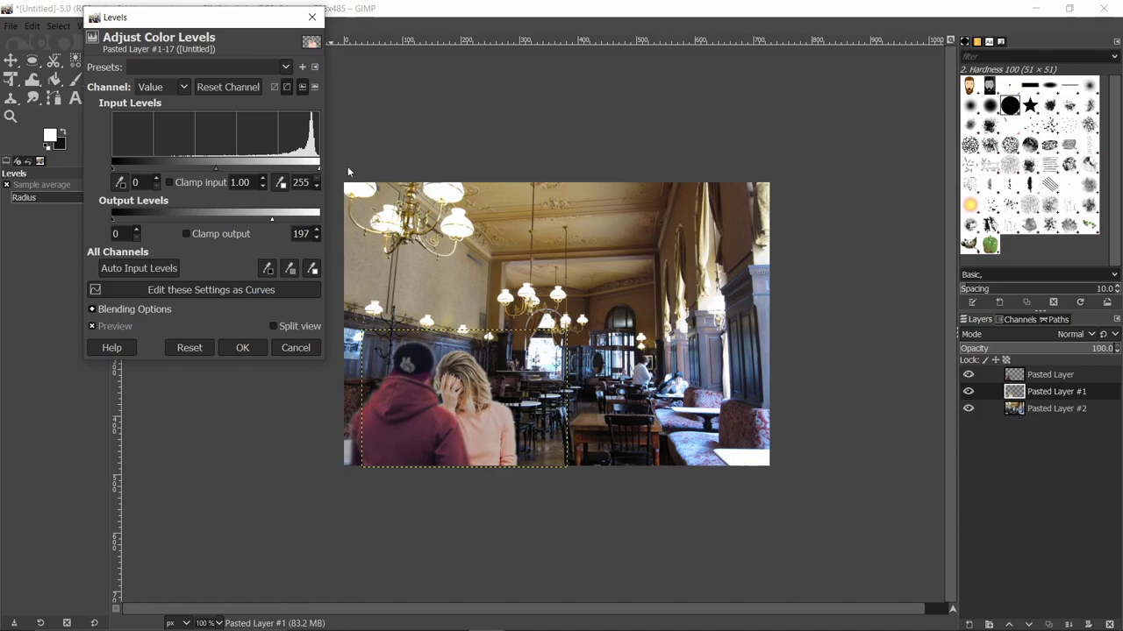
pyautogui.click(243, 347)
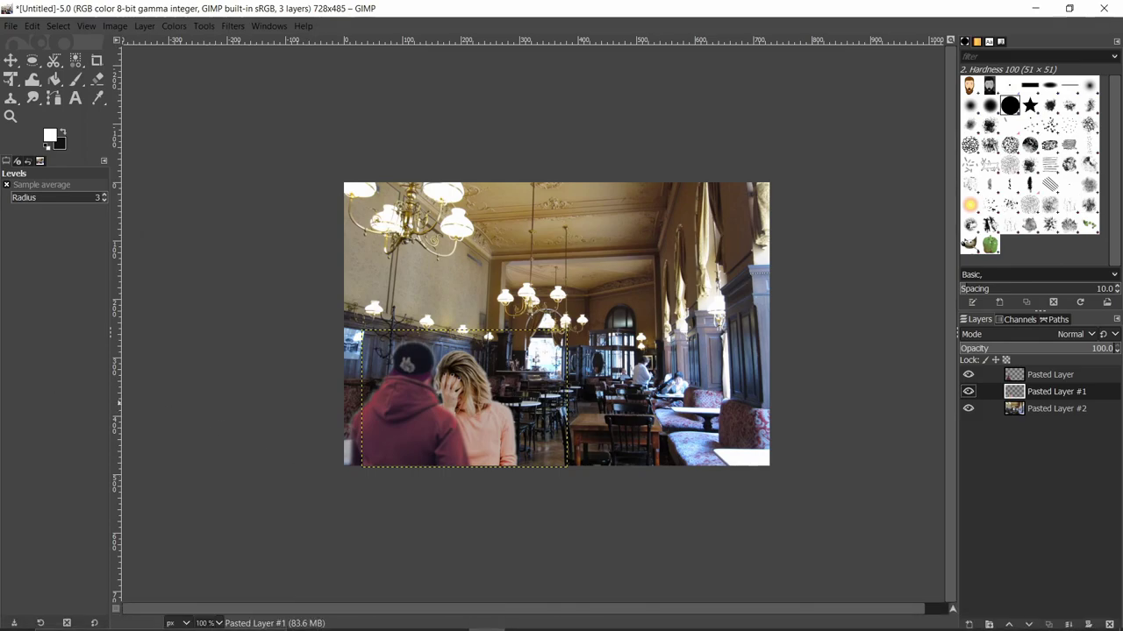